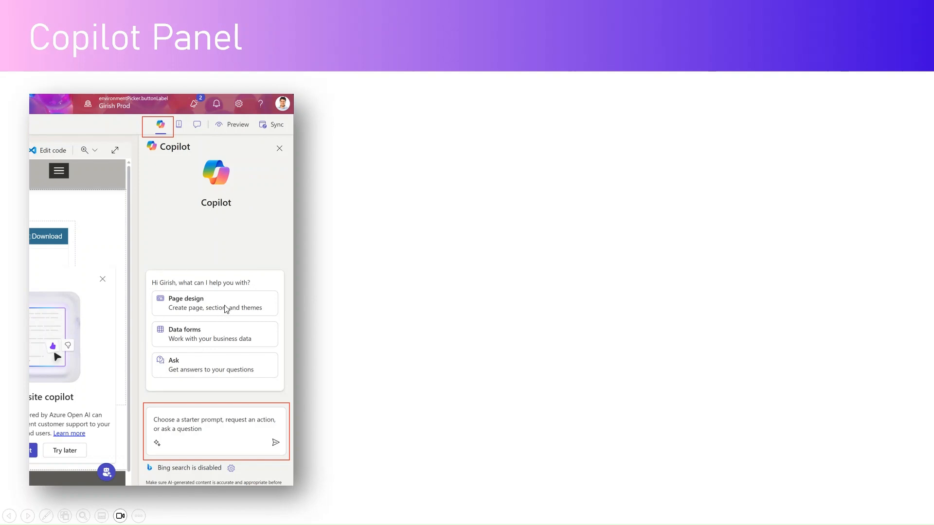
left_click(357, 313)
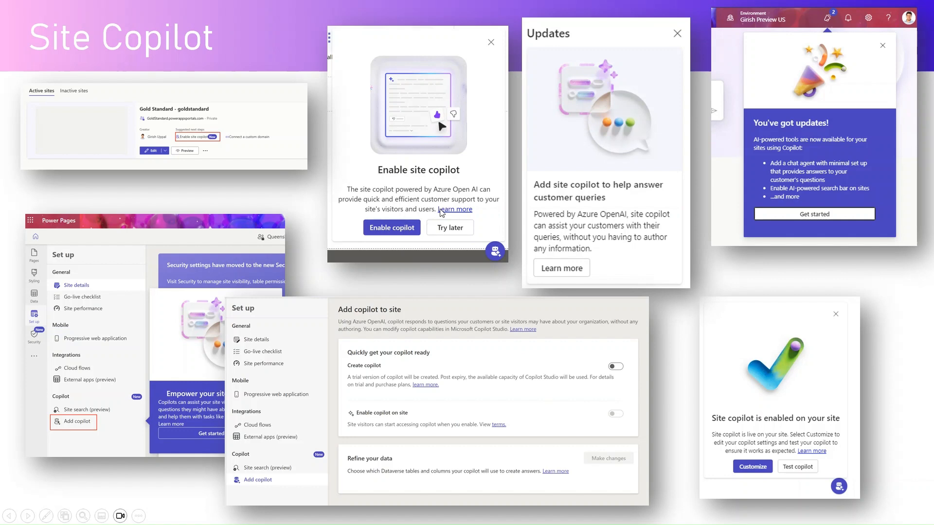
left_click(781, 311)
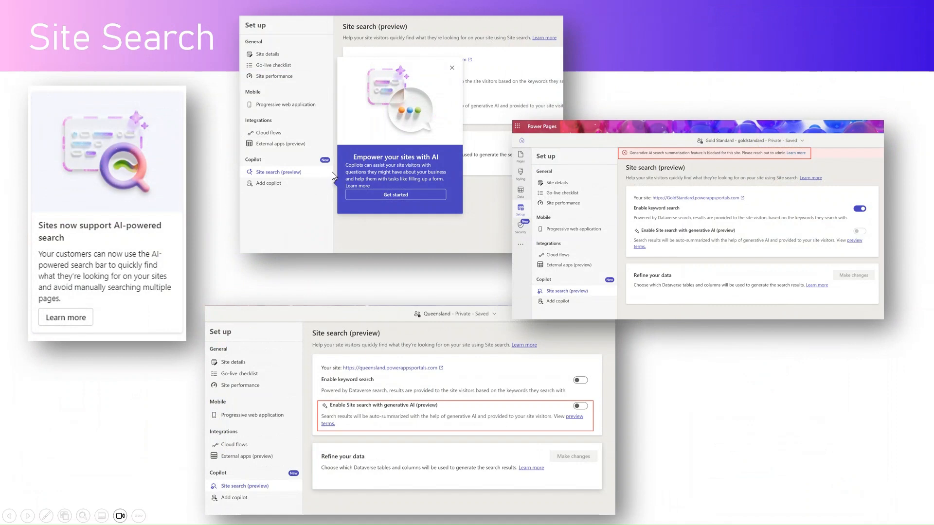
left_click(462, 409)
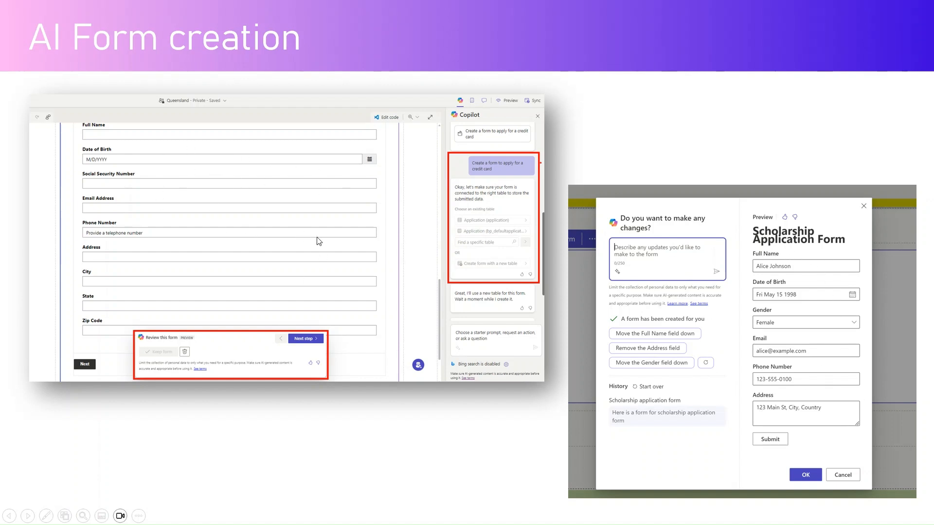
left_click(839, 442)
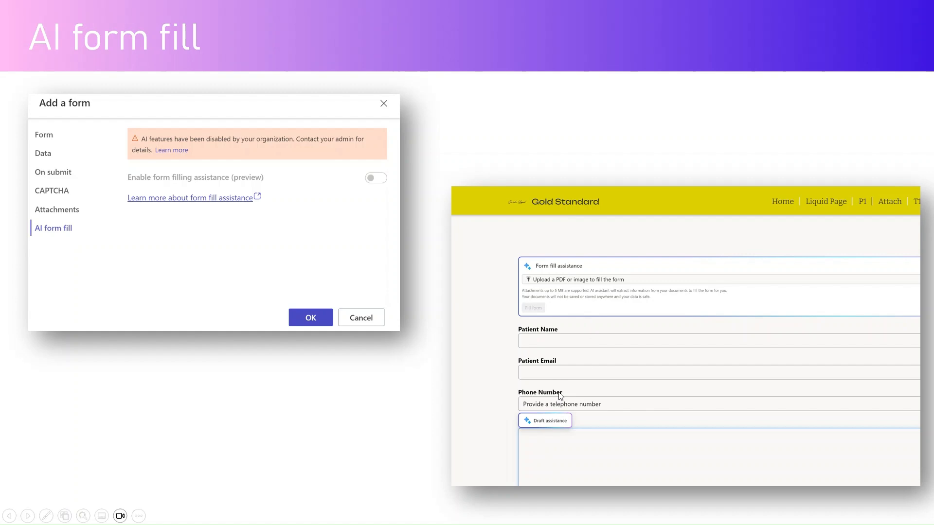
left_click(571, 363)
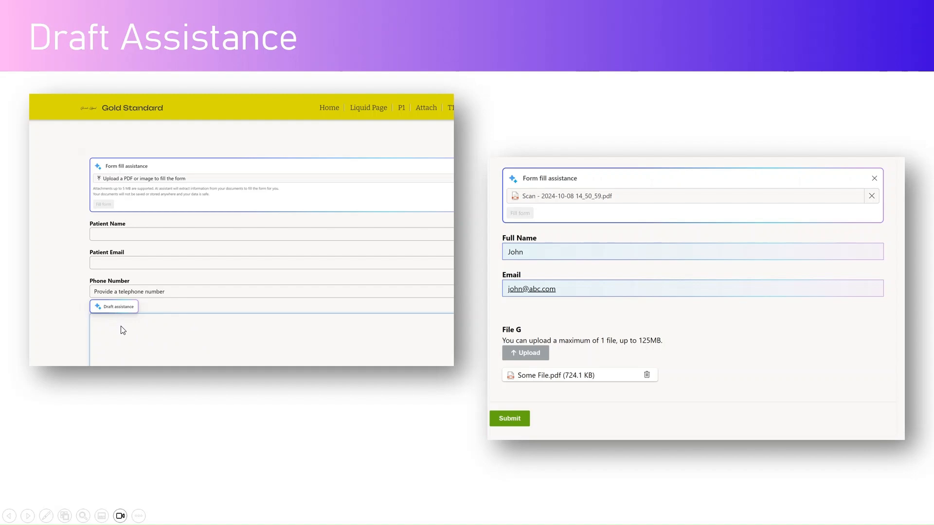
left_click(463, 331)
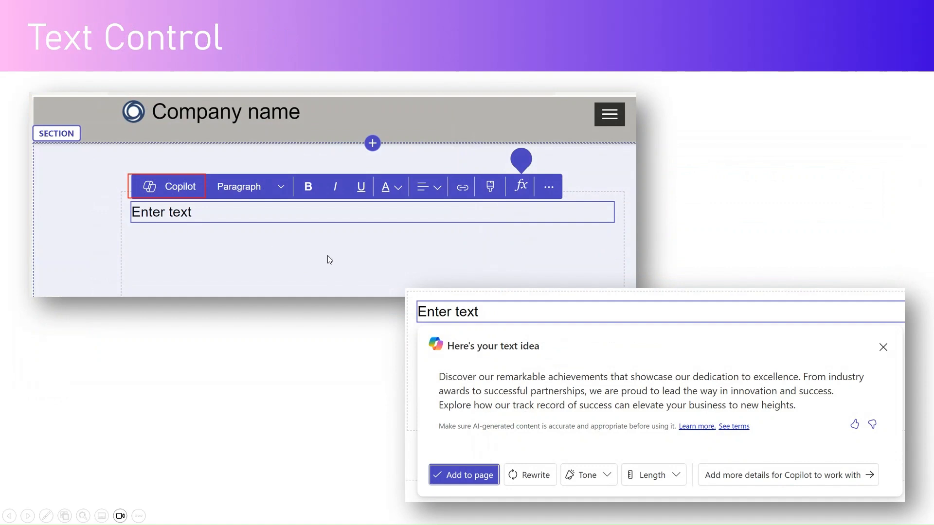
left_click(405, 281)
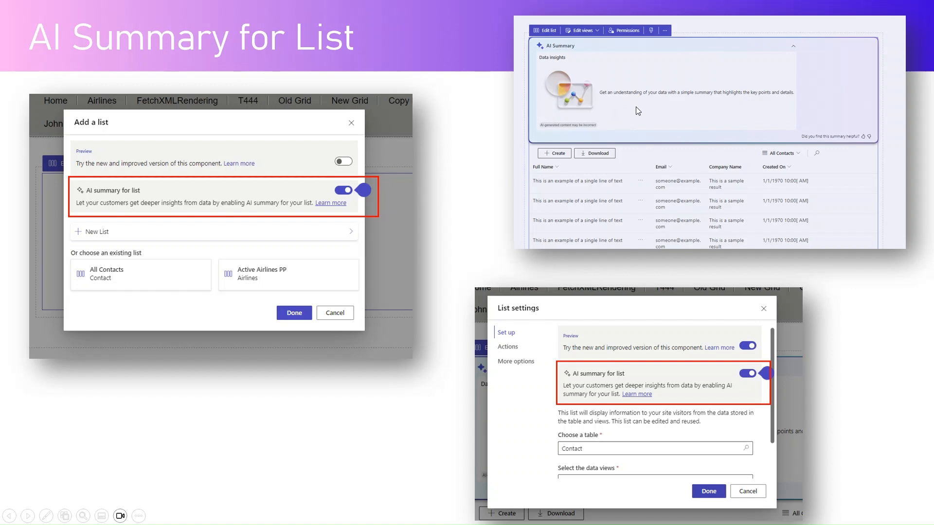
left_click(640, 197)
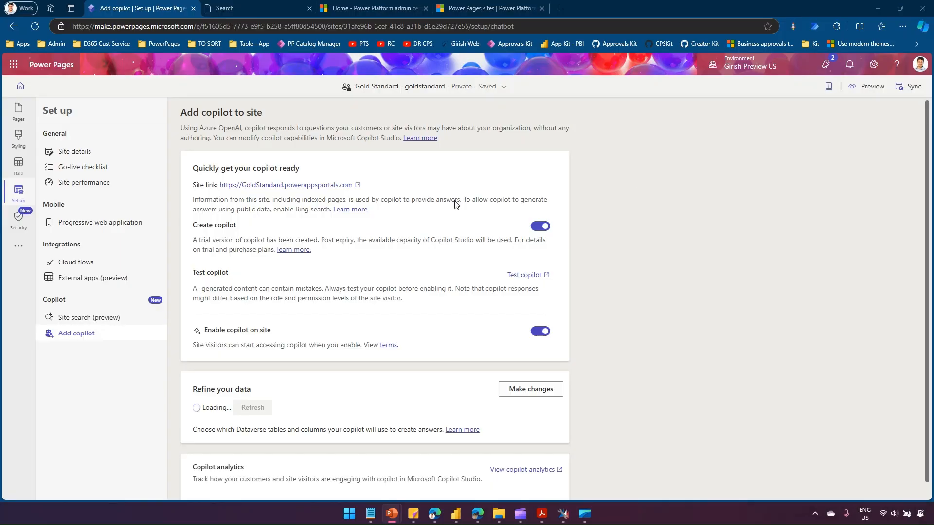
Add a page named "AI" from the blank standard layout and include it in the main navigation
left_click(15, 114)
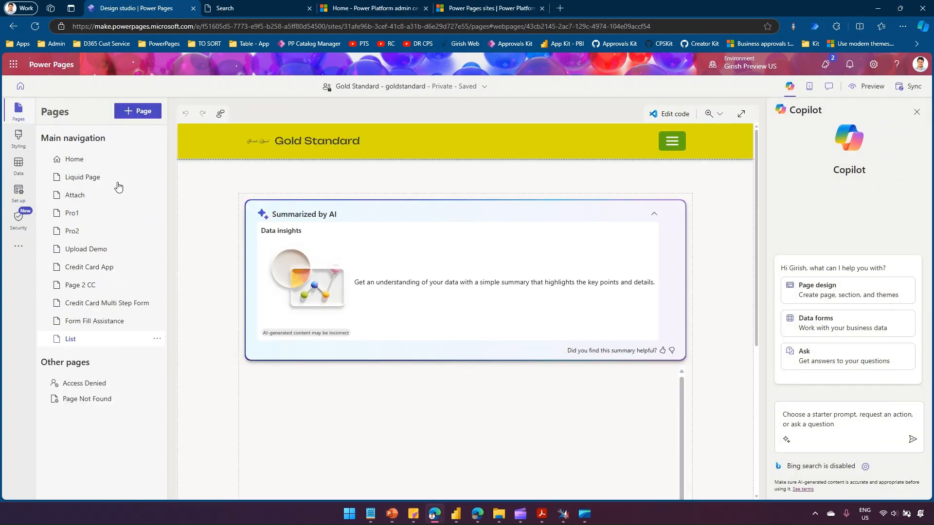
left_click(98, 159)
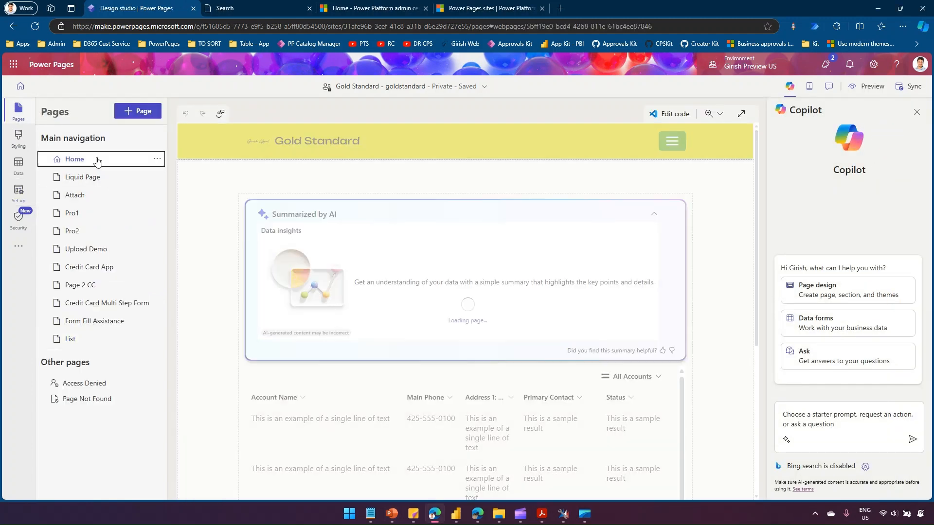
left_click(132, 111)
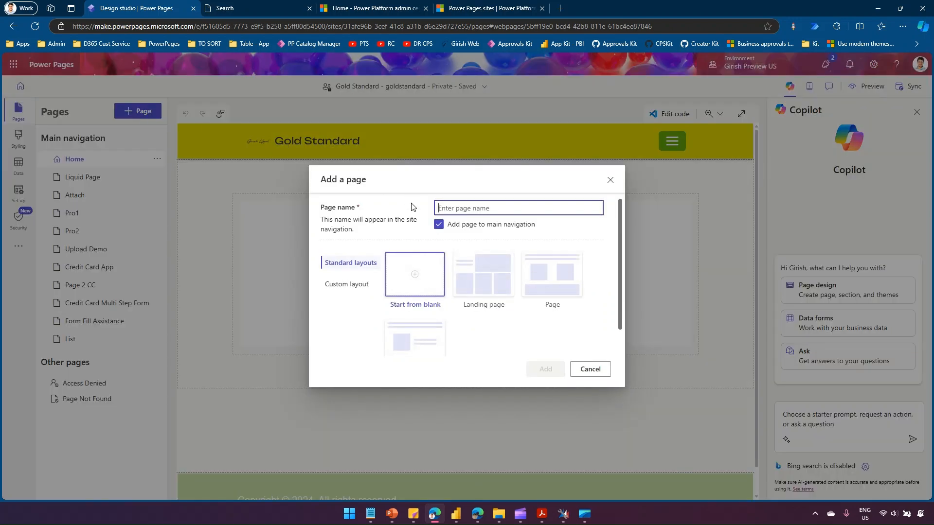
type("AI")
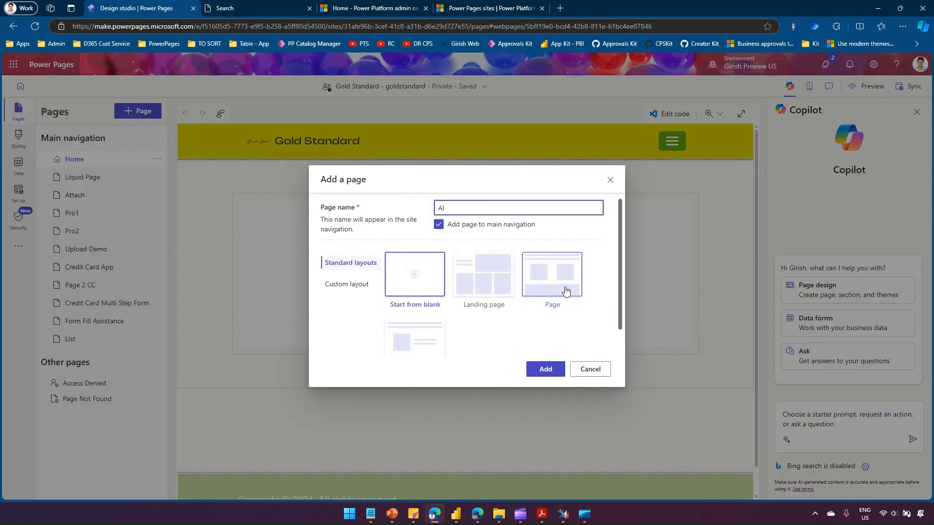
left_click(545, 369)
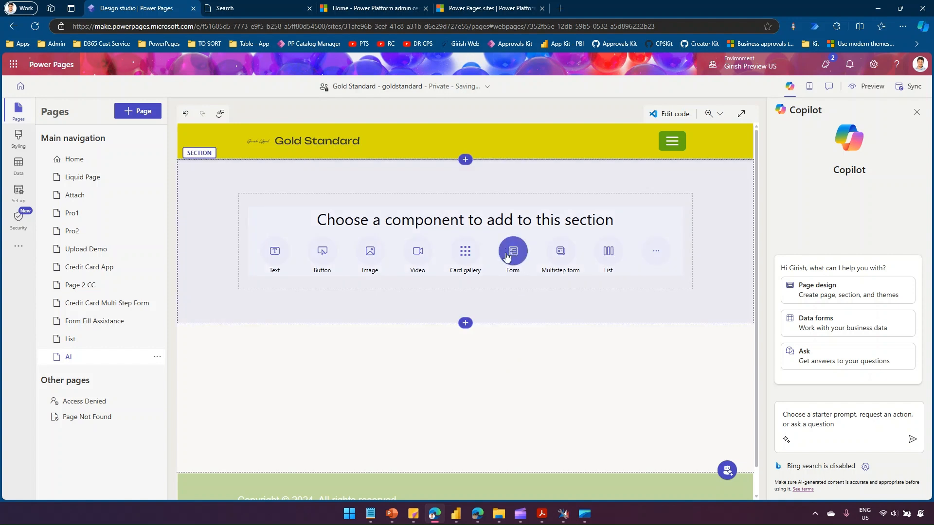
Add a text component to the new page's empty section and select its placeholder text
left_click(273, 251)
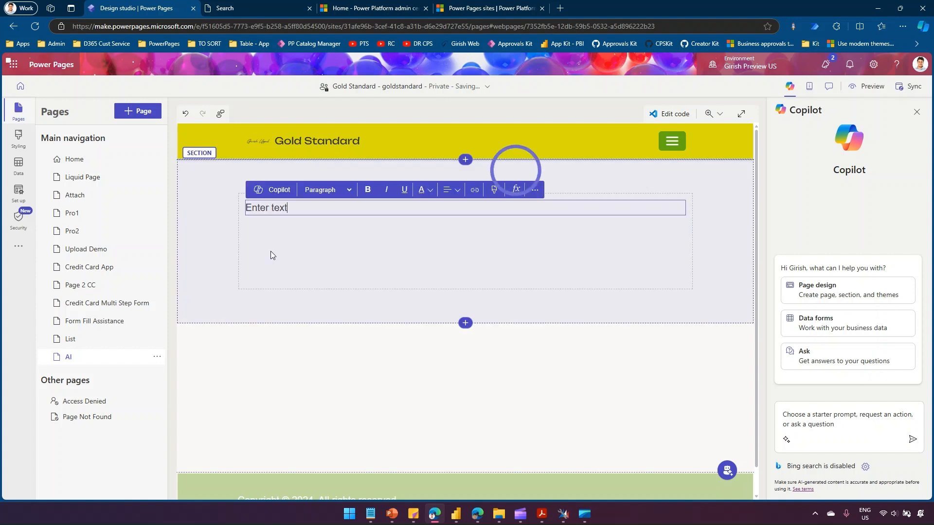
left_click(235, 205)
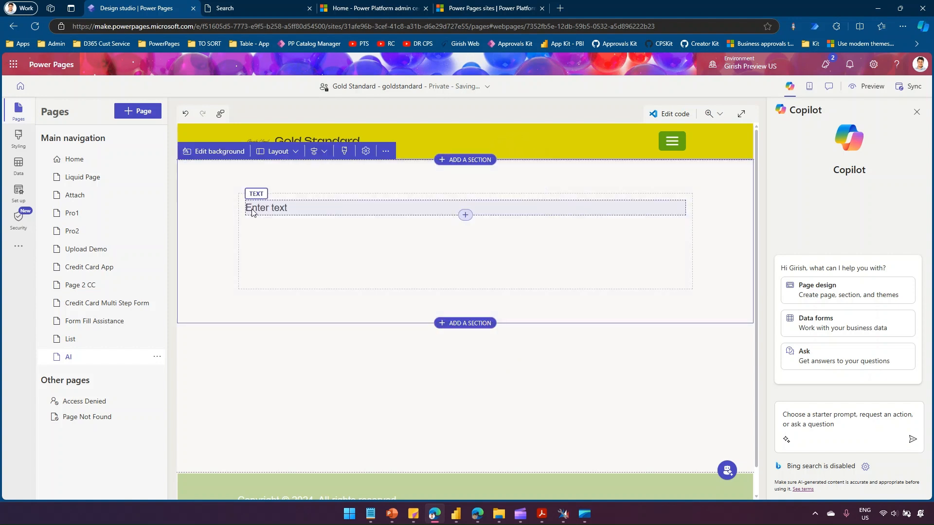
left_click(263, 209)
triple_click(272, 207)
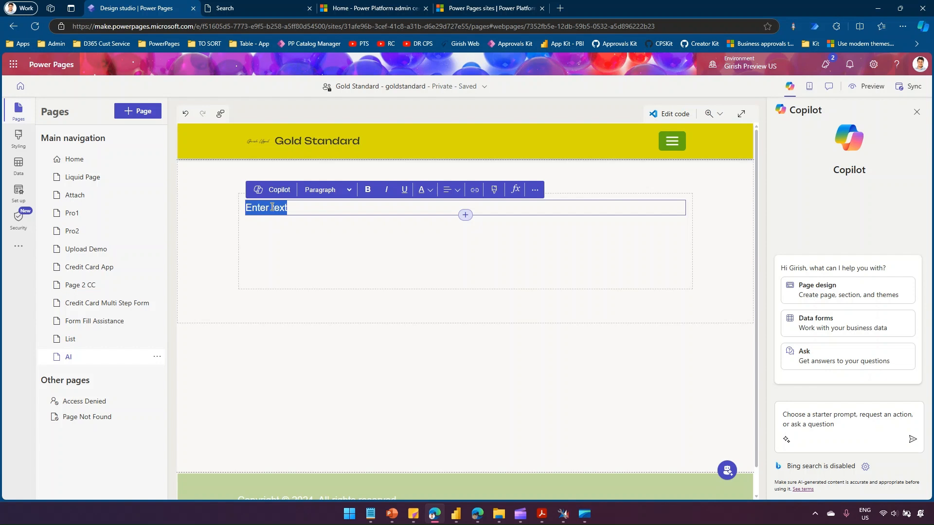
Try to have Copilot write 1 paragraph about a Microsoft Power product for the text component
left_click(272, 191)
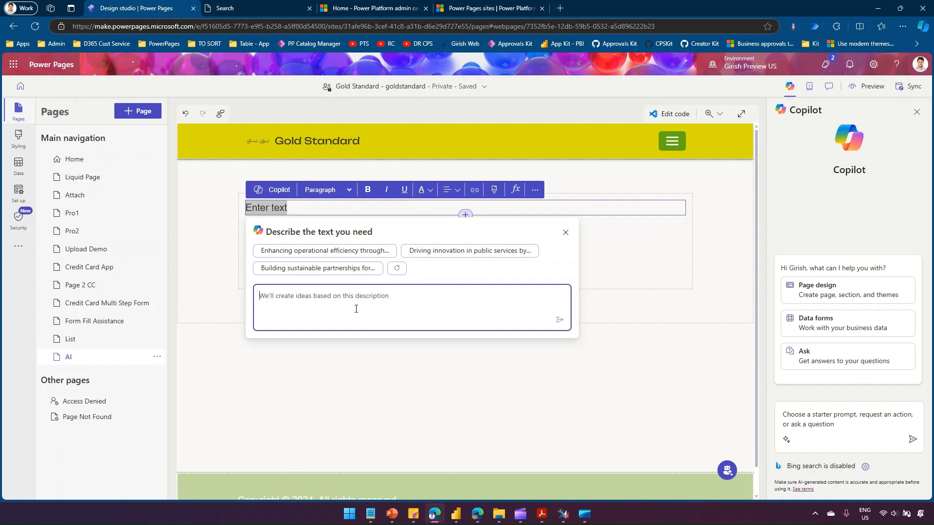
left_click(446, 255)
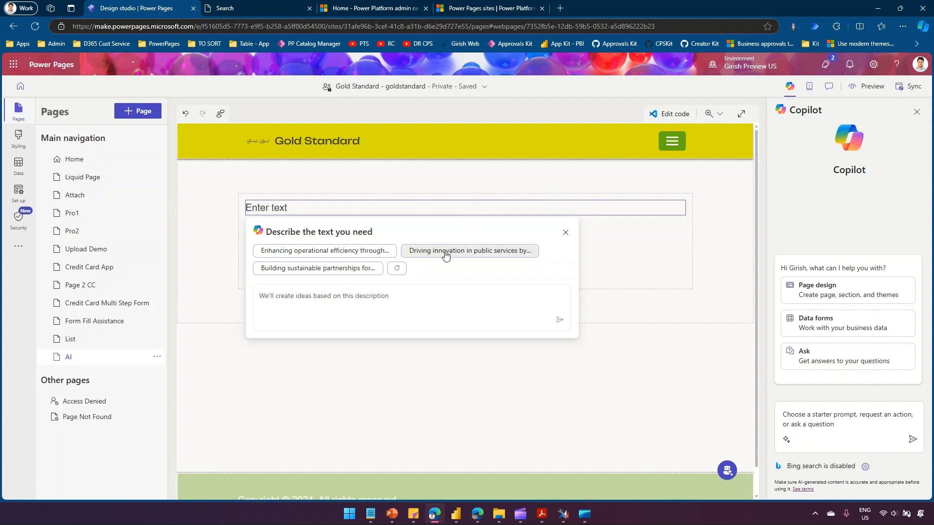
left_click(392, 295)
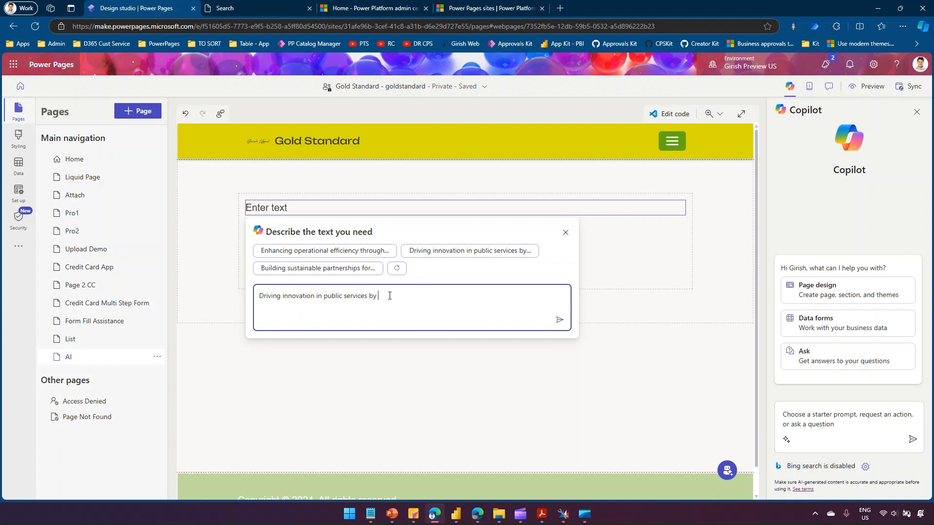
left_click_drag(390, 296, 257, 295)
type("Write")
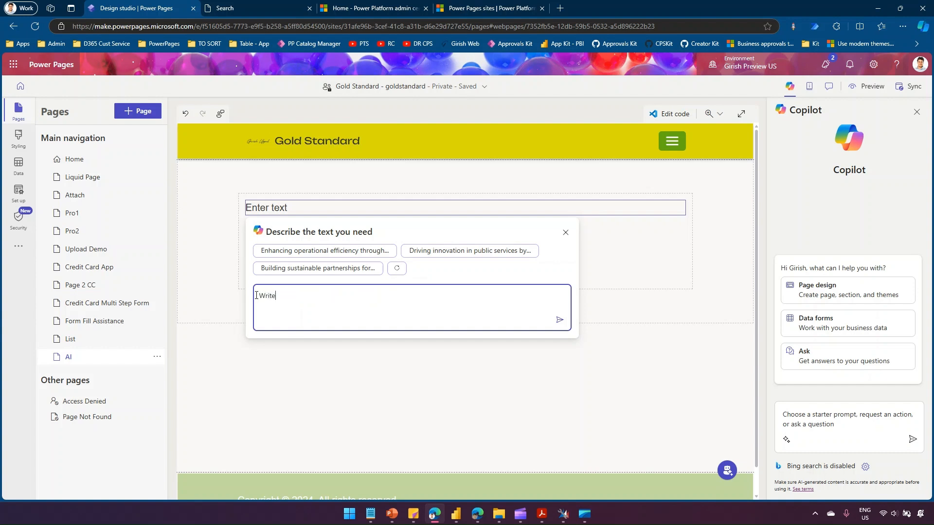
type(" 1 paragraph about Microsoft Power B")
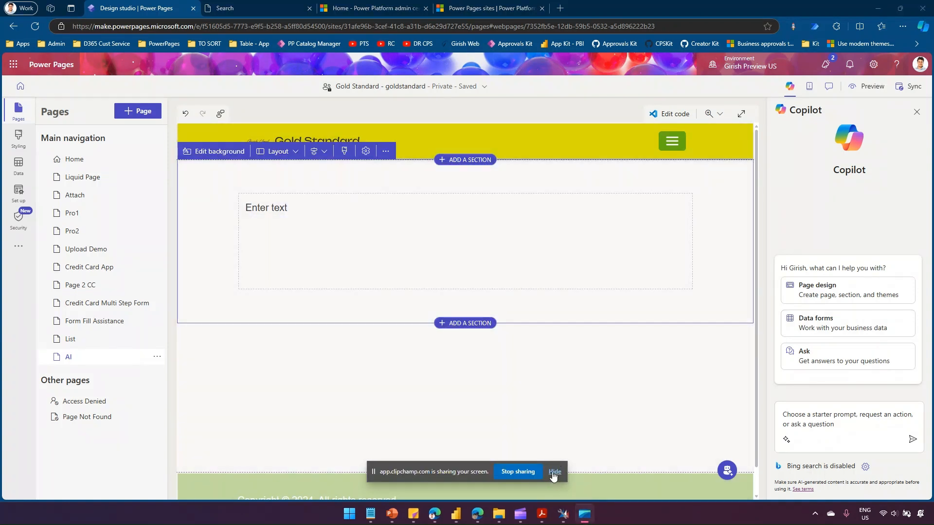
left_click(555, 471)
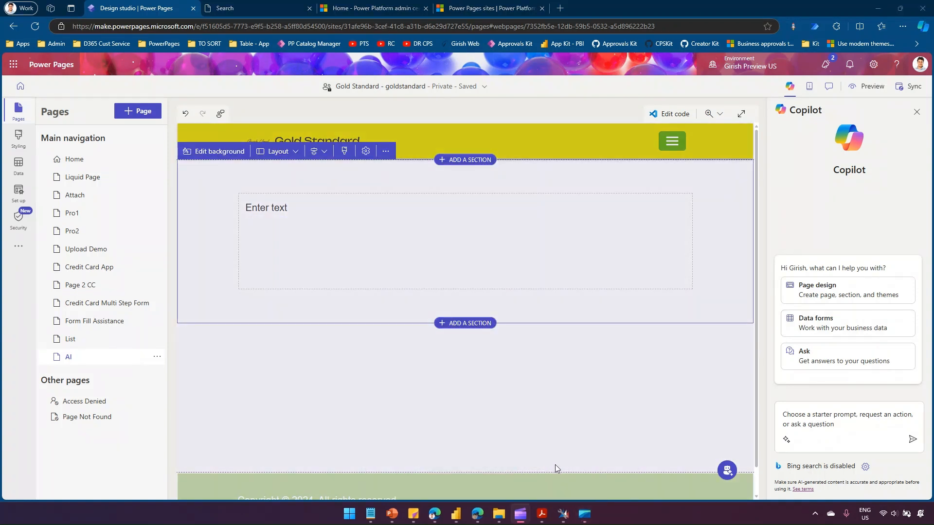
left_click(510, 421)
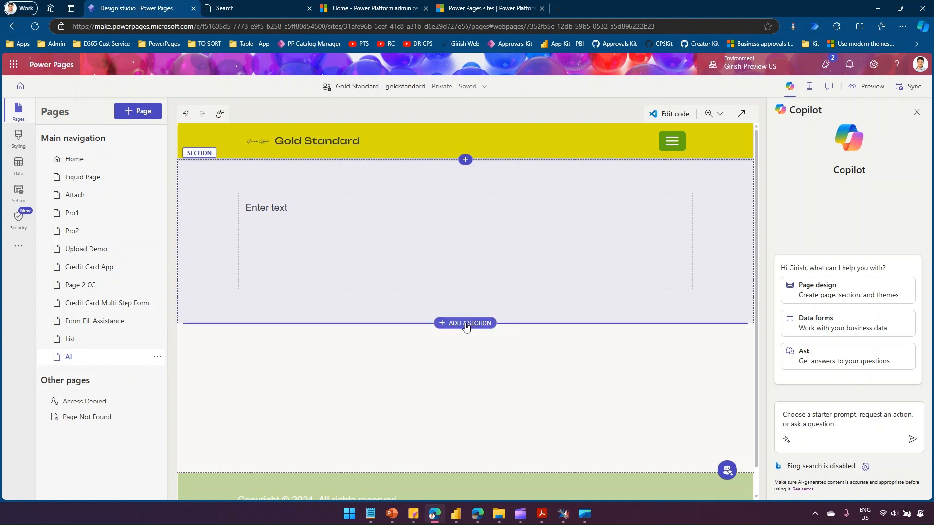
Add a one-column section below the text section and insert a form component into it
left_click(466, 324)
left_click(429, 360)
scroll(349, 377, "down", 1)
left_click(515, 375)
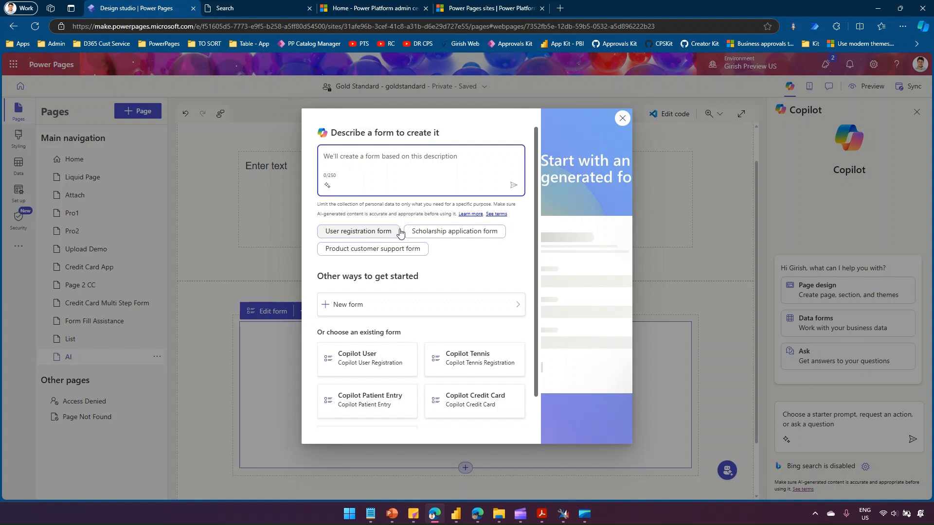
Have Copilot generate a form from the prompt "Create a from for Training management system with 3 fields as Name, Email and Phone number"
type("Create a from")
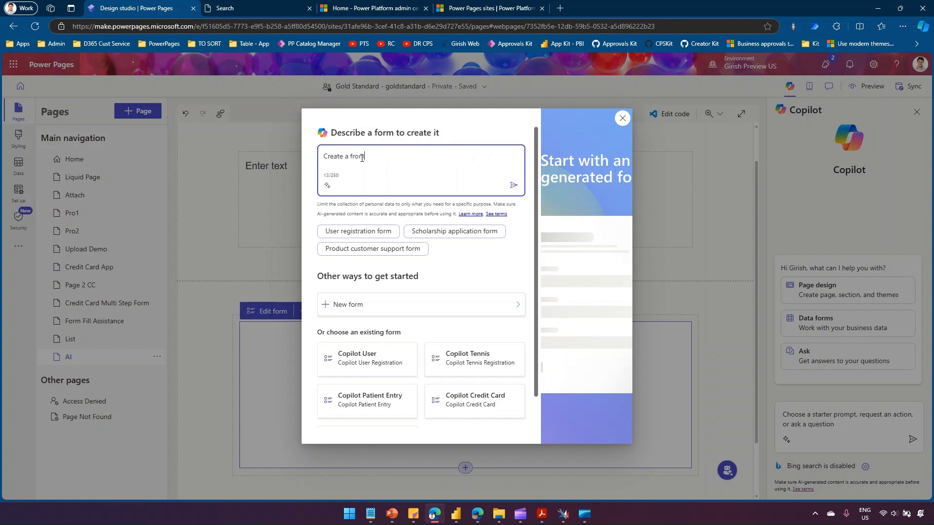
type(" for Training management system with 3 fields")
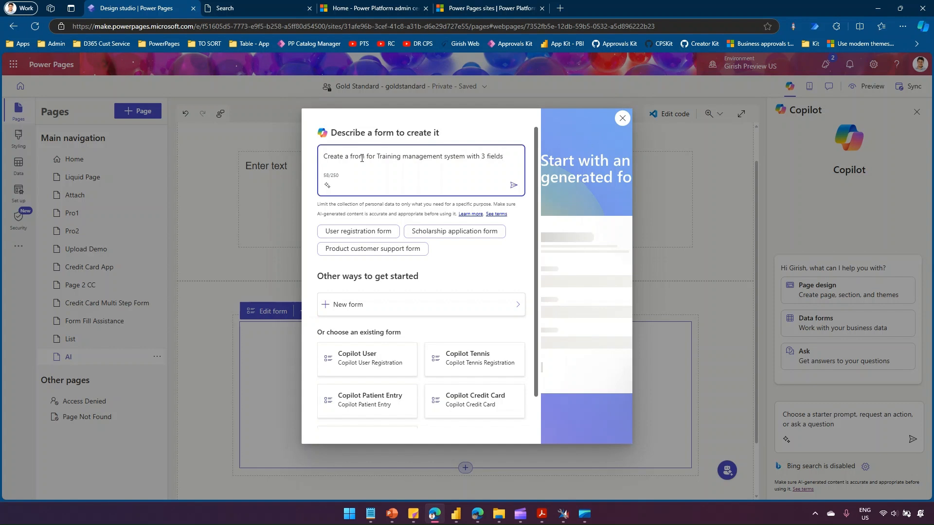
type("as Name, Email and Phone number")
left_click(513, 185)
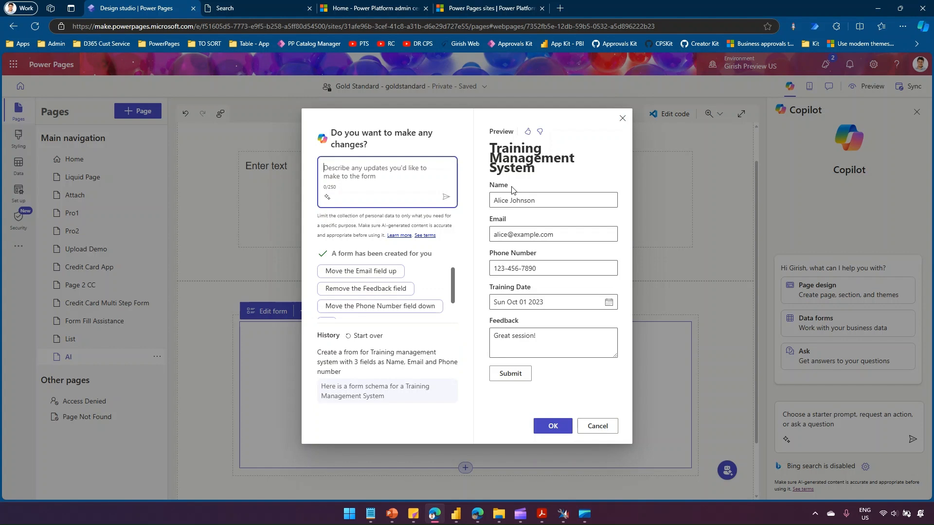
Remove the Feedback and Training Date fields from the generated form using Copilot's suggestions, and cancel the form creation
left_click(388, 291)
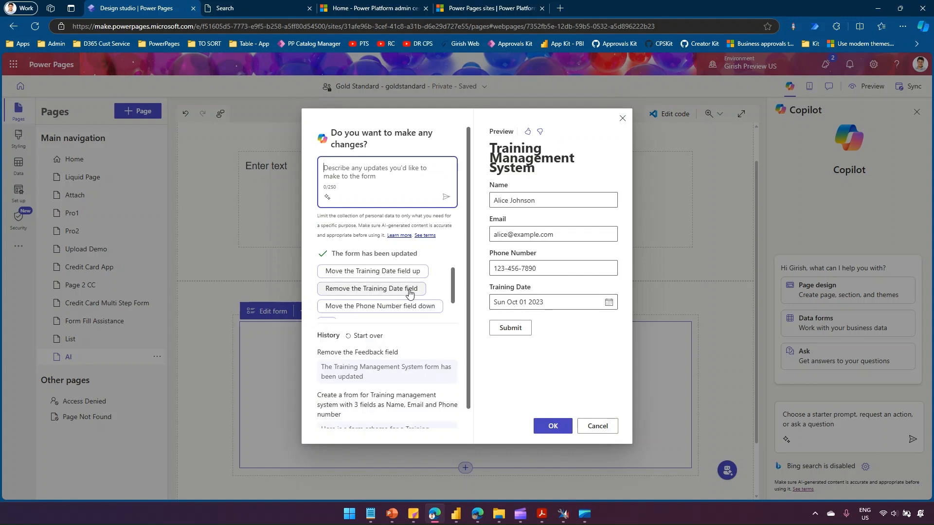
left_click(411, 291)
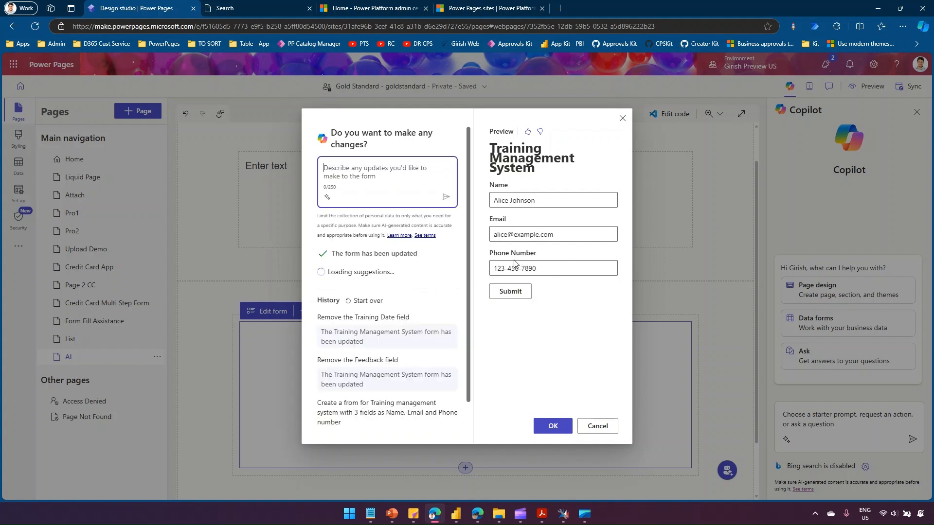
left_click(593, 428)
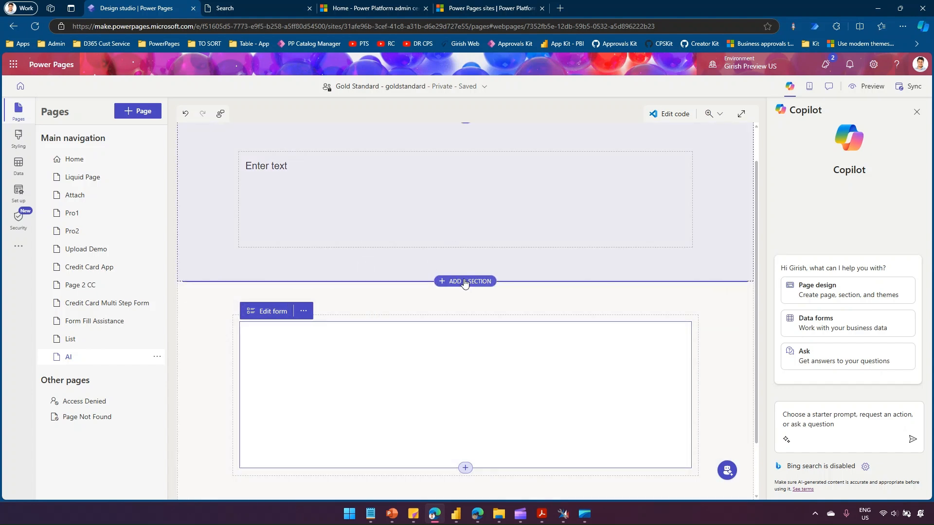
Add a one-column section between the text and form sections and insert a list component into it
left_click(465, 281)
left_click(421, 323)
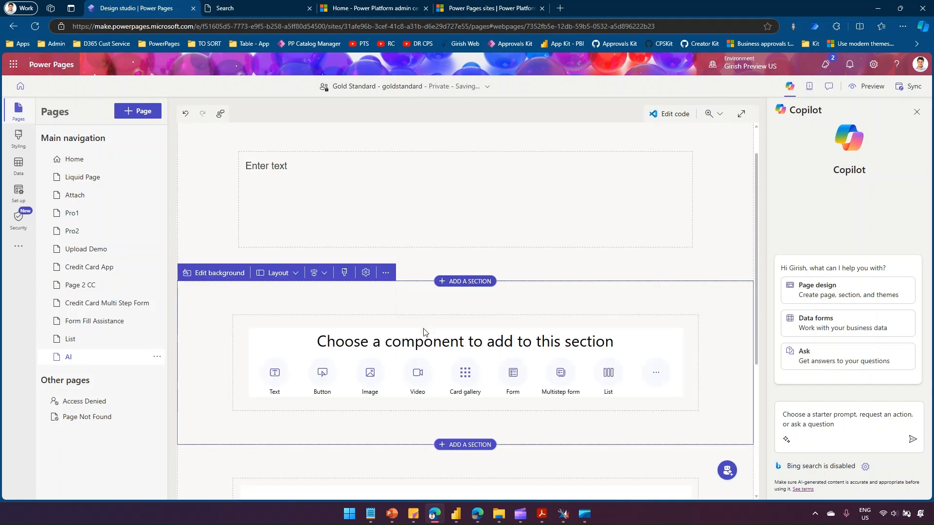
left_click(609, 375)
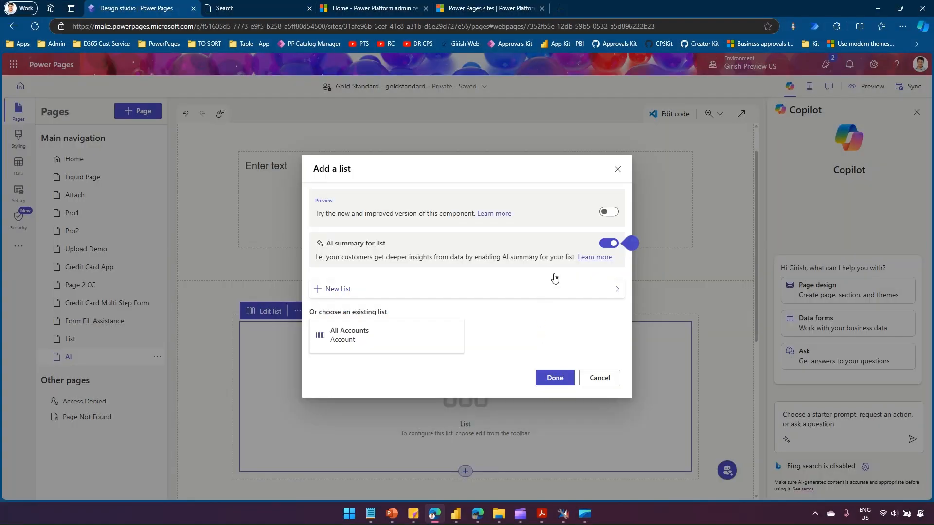
Configure the list with the existing All Accounts list, switching on the new component preview and keeping the AI summary enabled
mouse_move(624, 245)
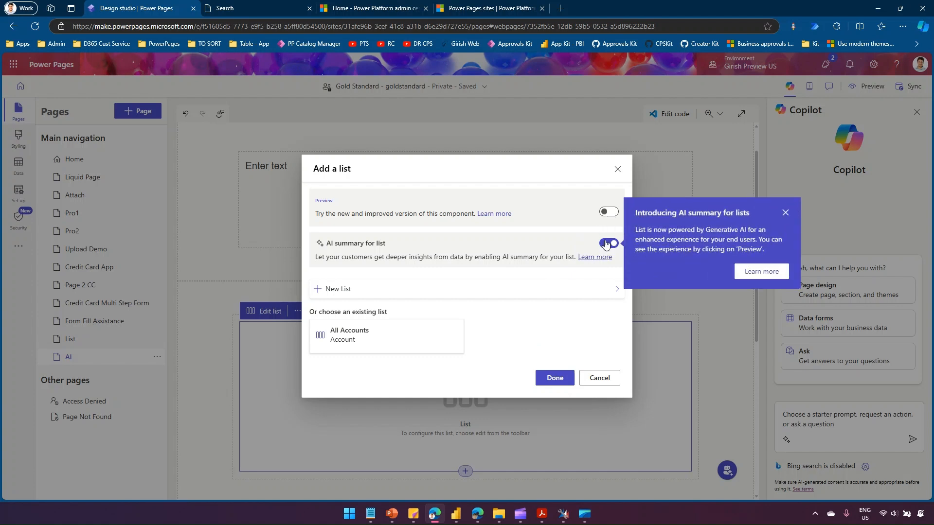
left_click(607, 212)
left_click(786, 213)
left_click(357, 335)
left_click(558, 379)
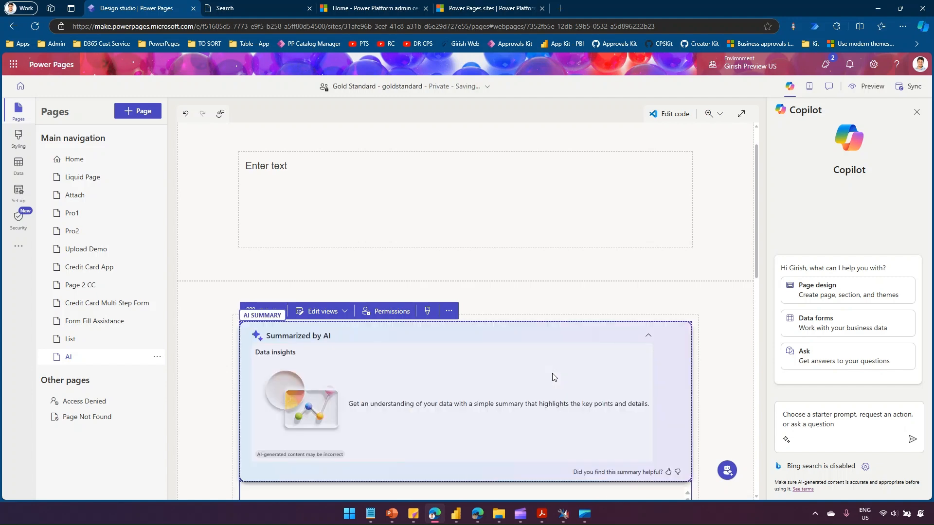
Switch off Keep summary expanded for the list's AI summary, keeping the title Summarized by AI
scroll(557, 373, "down", 2)
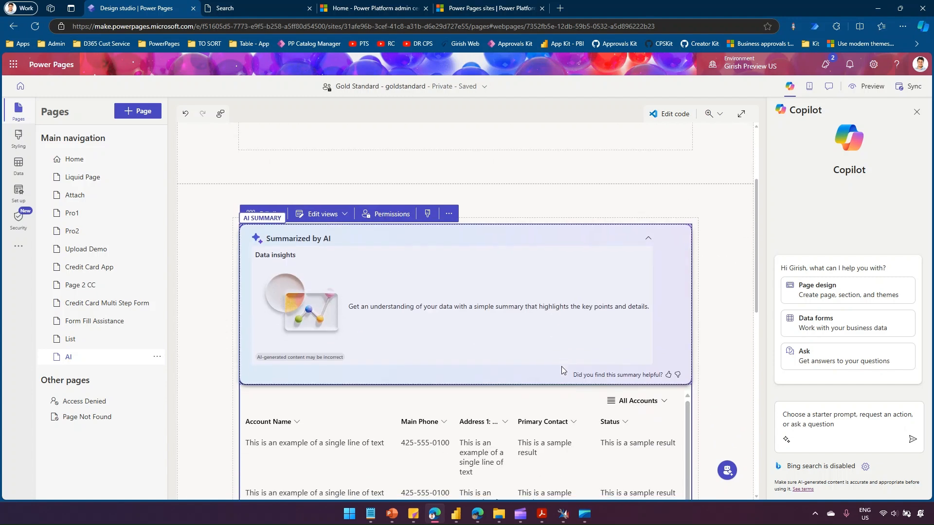
left_click(648, 240)
left_click(272, 215)
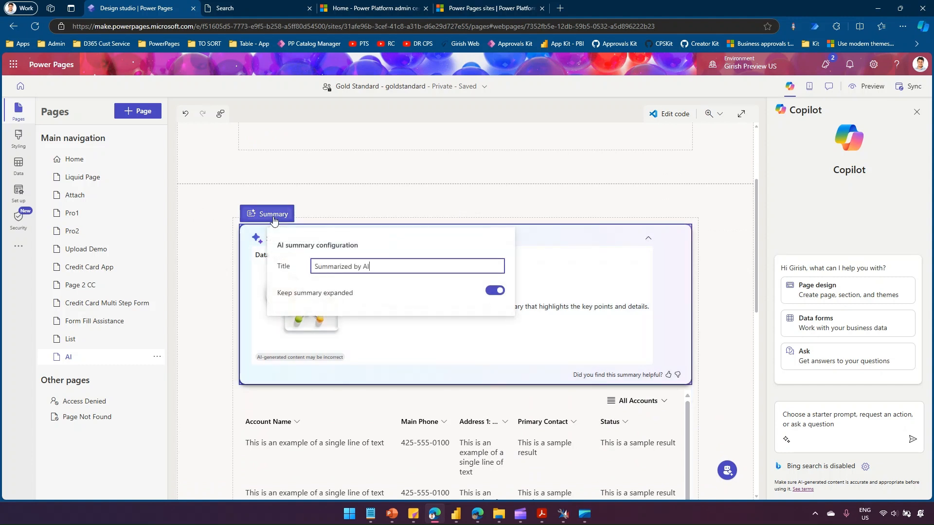
left_click(492, 291)
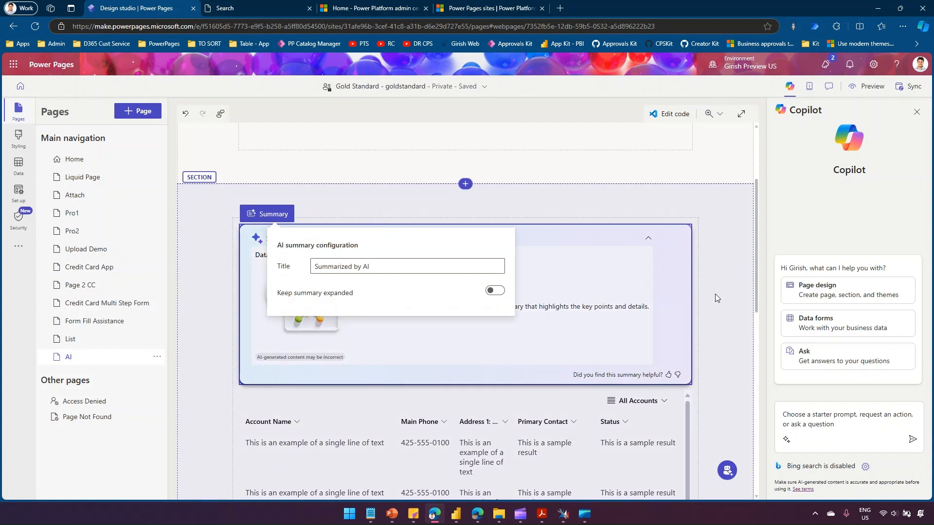
left_click(715, 296)
scroll(686, 303, "down", 2)
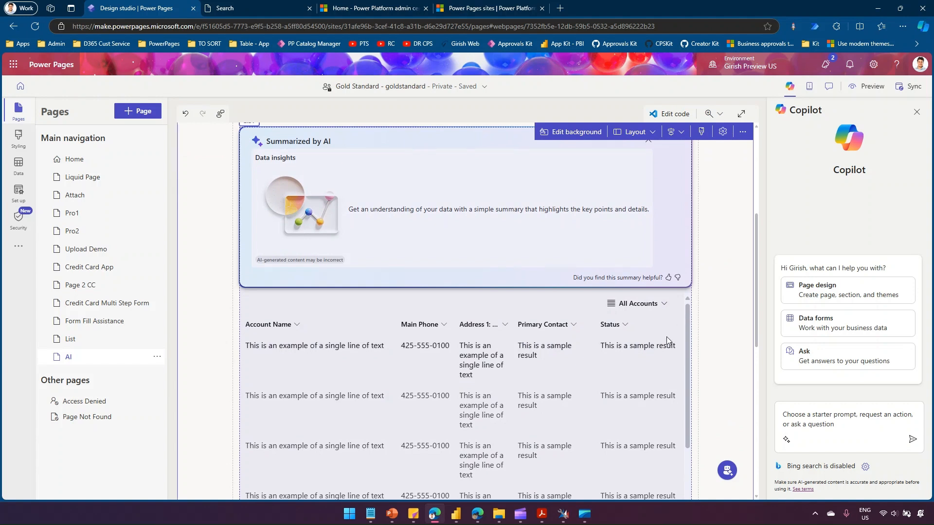
scroll(665, 343, "down", 1)
scroll(514, 384, "up", 1)
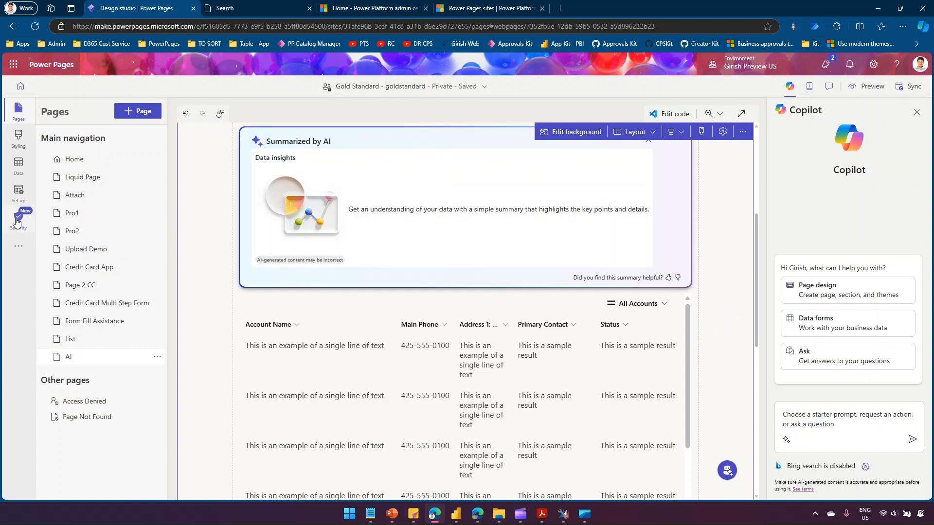
Open the site's Add copilot setup and examine the Create copilot and Enable copilot on site settings
left_click(15, 195)
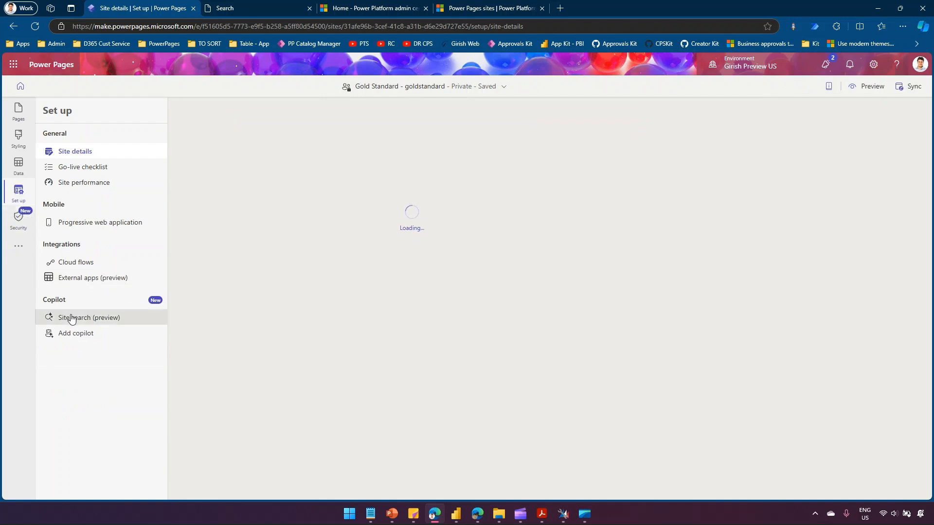
left_click(77, 336)
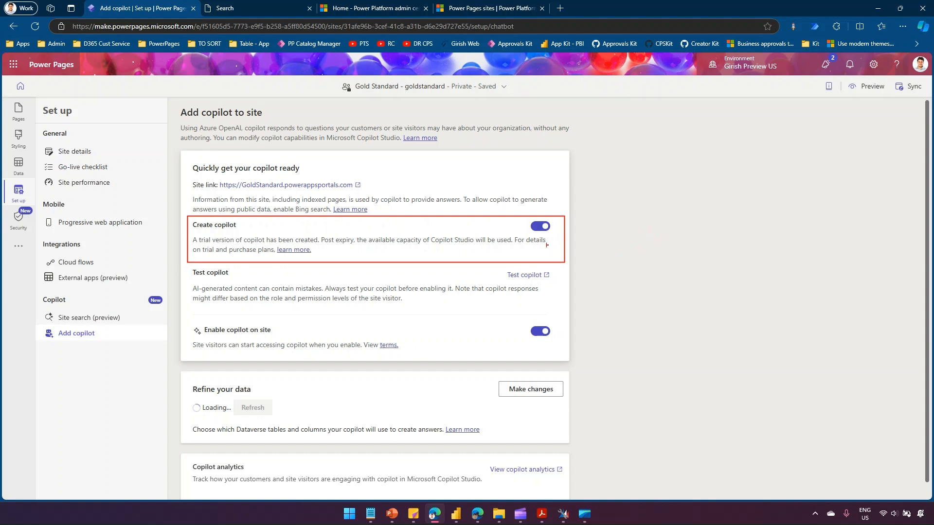
left_click_drag(624, 233, 569, 239)
mouse_move(188, 320)
left_mouse_down()
mouse_move(225, 352)
mouse_move(562, 355)
left_mouse_up()
left_click_drag(272, 266, 280, 313)
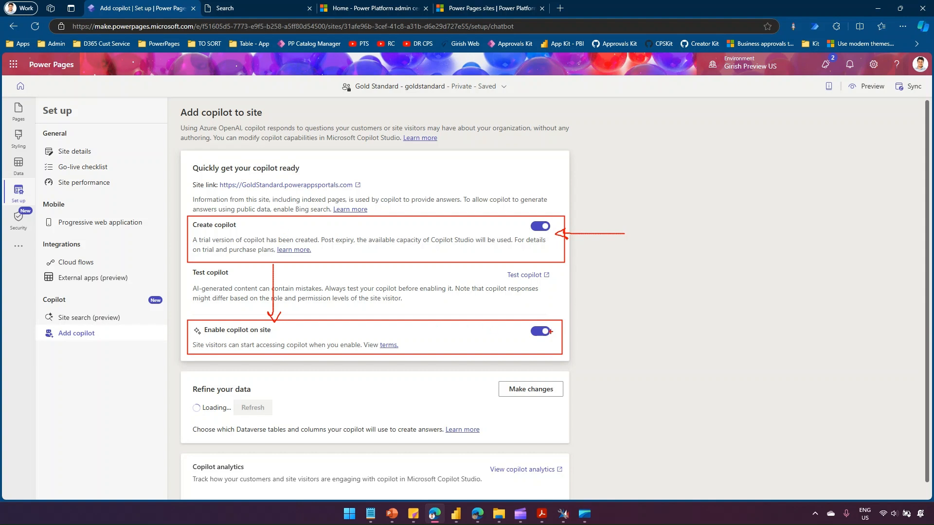
key("Escape")
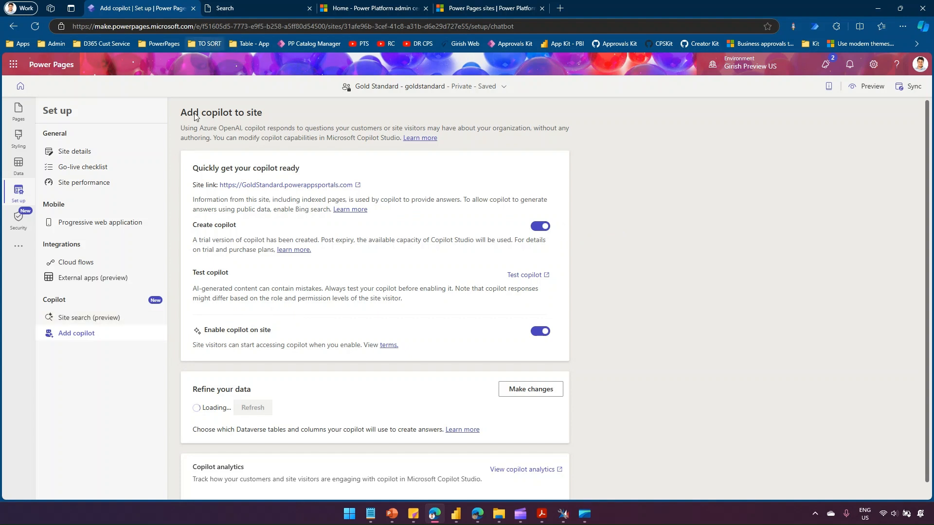
Switch to the live Gold Standard site, open its chatbot, and return to the Power Pages design studio
left_click(243, 7)
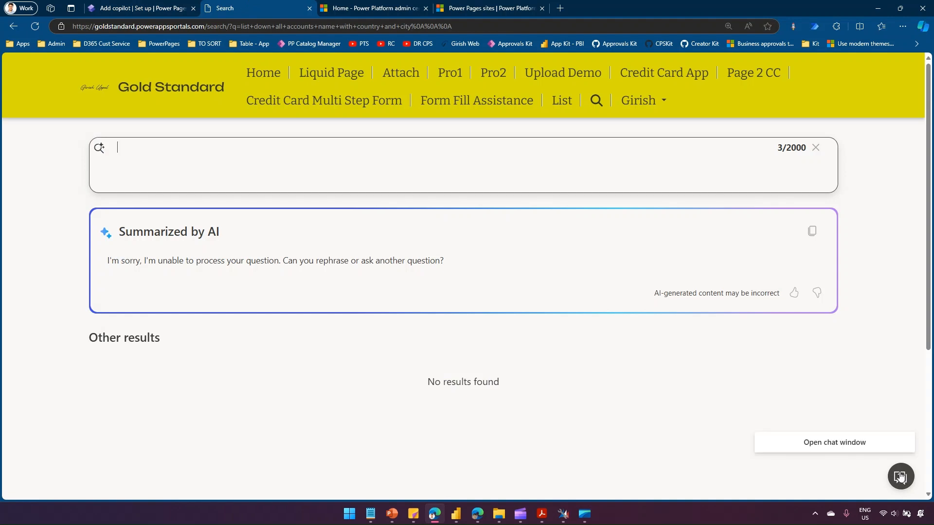
left_click(900, 477)
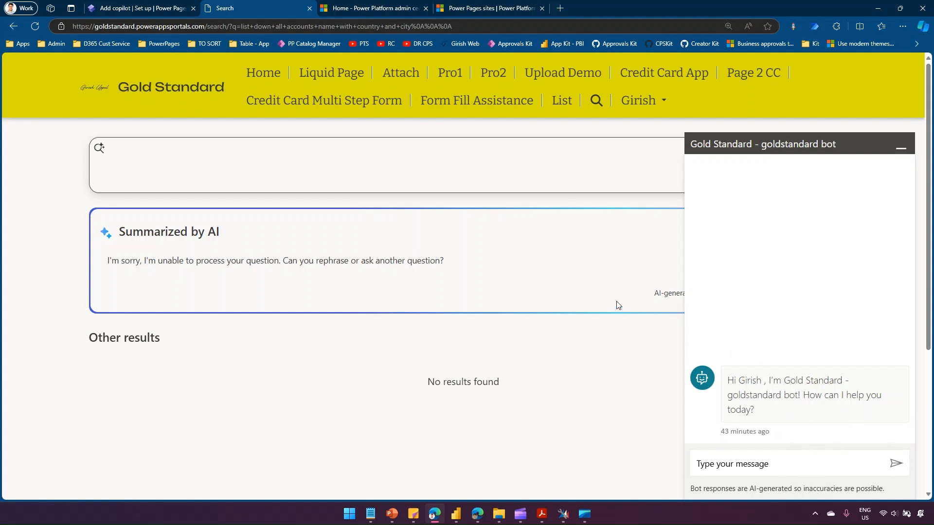
left_click(145, 8)
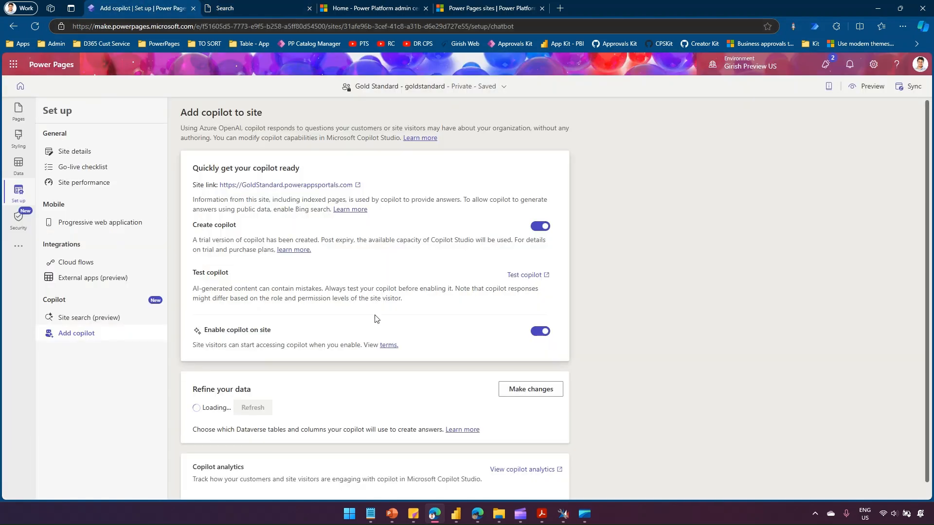
In the Site search (preview) setup, add the Contact table to the refined search data and continue to column selection
left_click(101, 320)
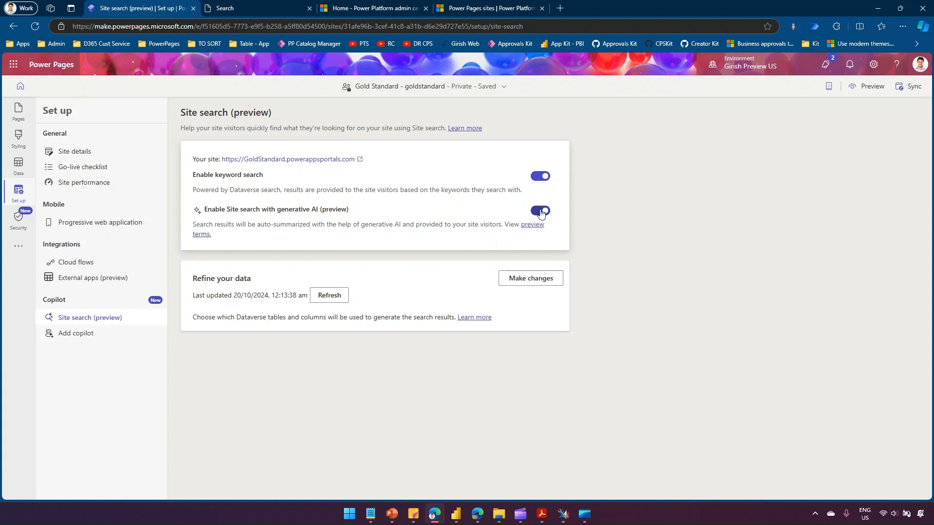
left_click(532, 282)
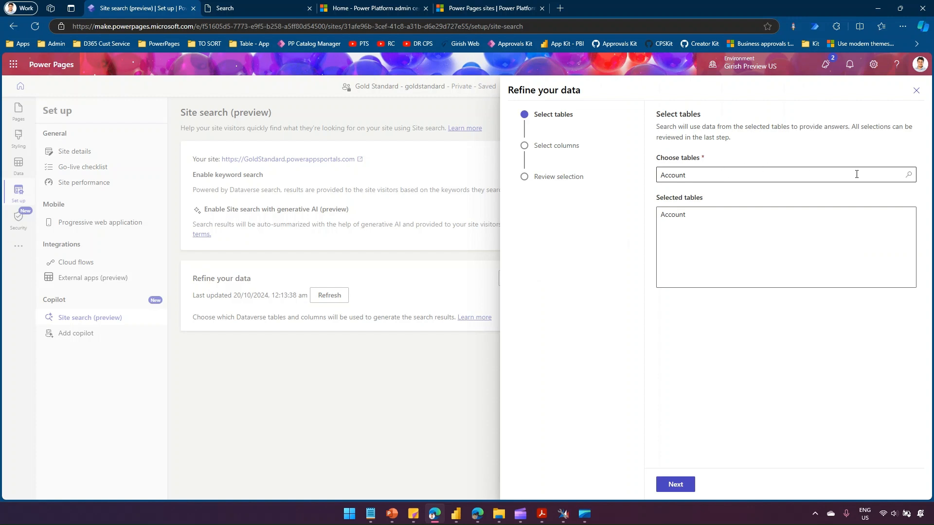
left_click(910, 176)
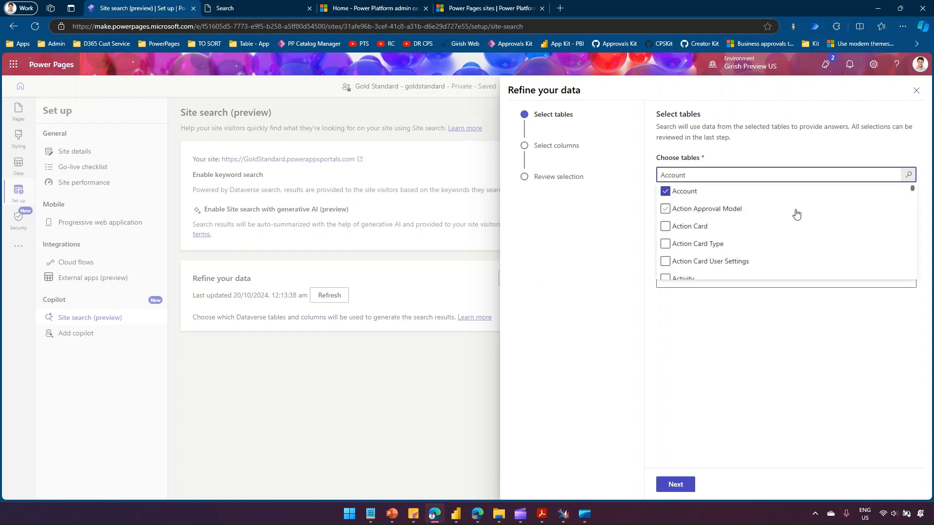
type("conta")
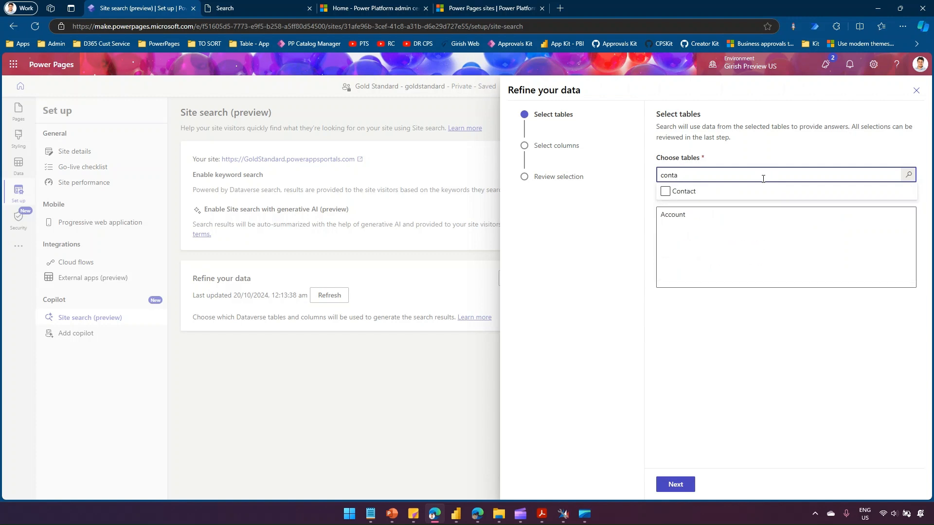
left_click(665, 191)
left_click(723, 178)
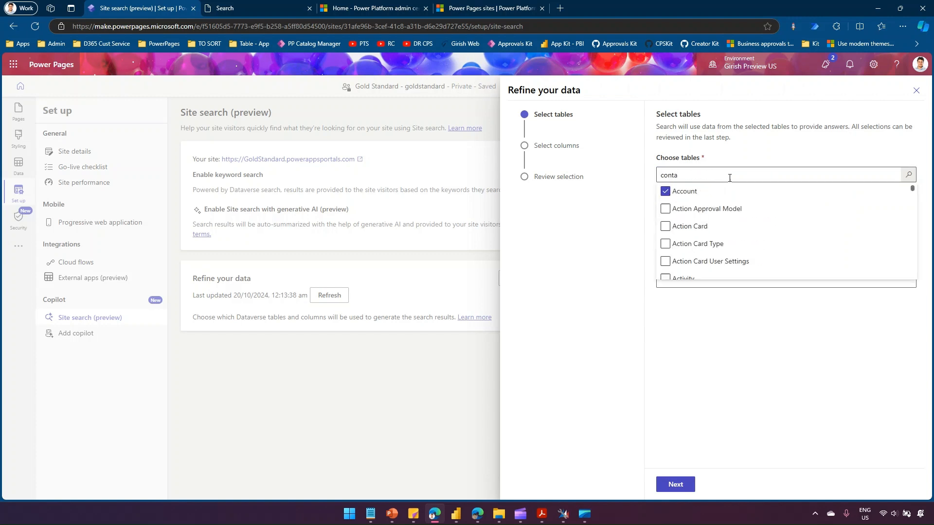
left_click_drag(912, 189, 923, 141)
left_click(765, 383)
left_click(675, 484)
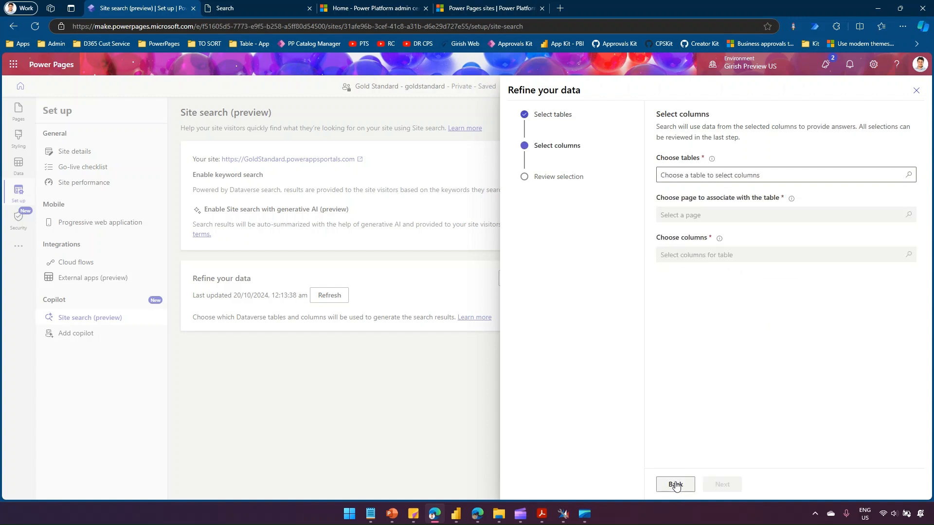
Select the Account table and examine its associated page and chosen columns
left_click(782, 175)
left_click(701, 194)
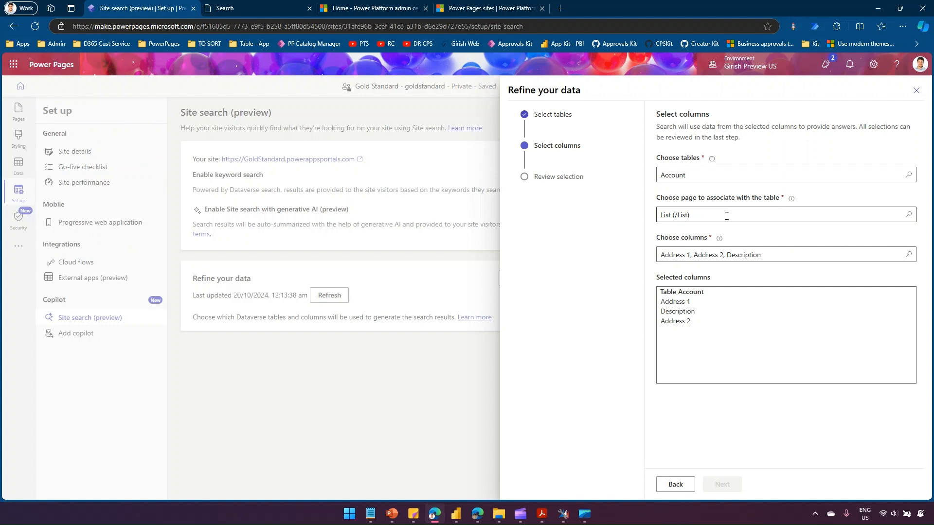
left_click(779, 256)
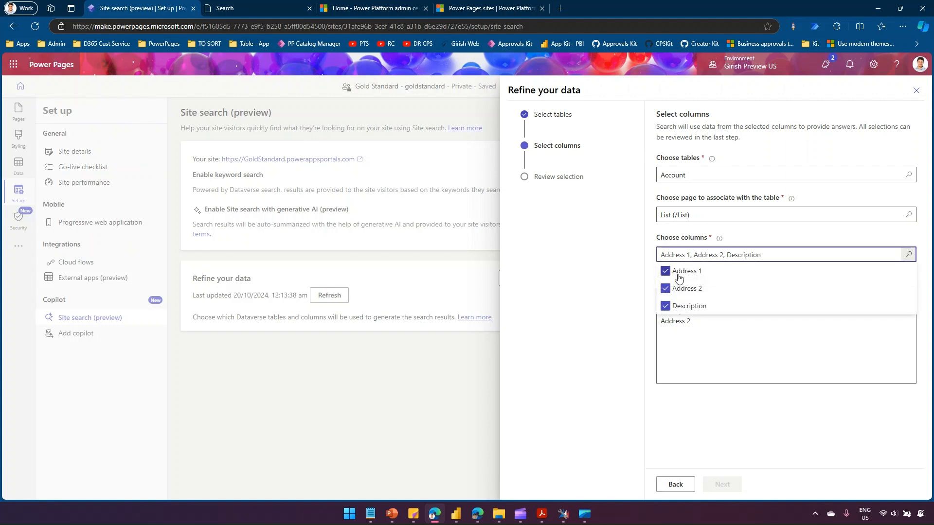
left_click(737, 424)
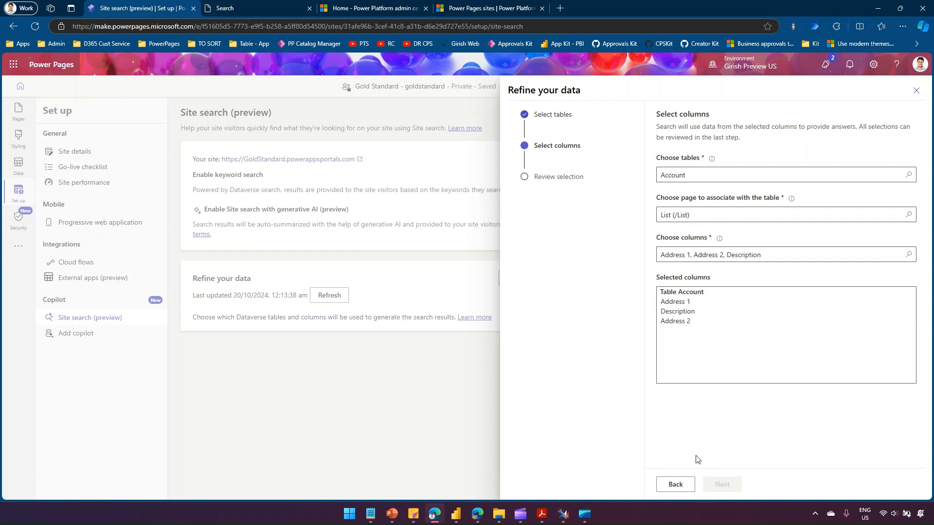
Select the Contact table for search configuration and associate it with the Attach (/Attach) page
left_click(909, 176)
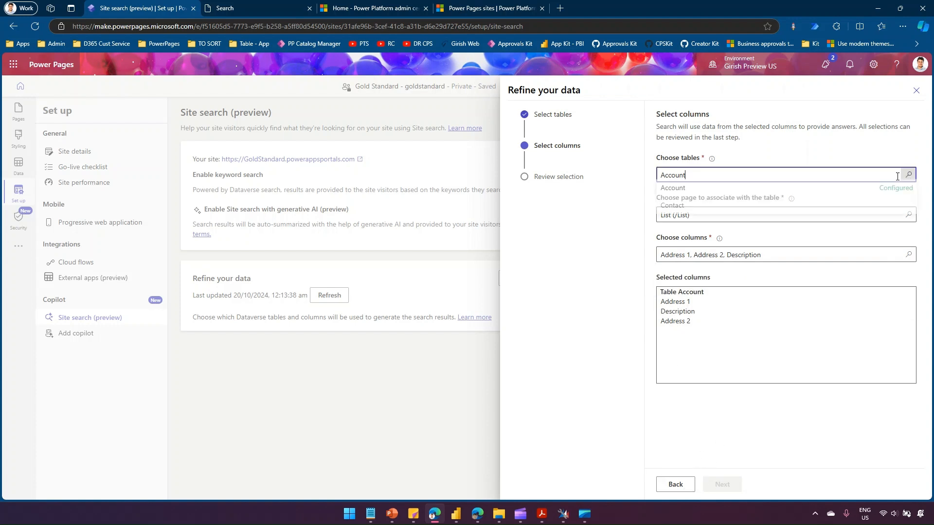
left_click(694, 209)
left_click(822, 212)
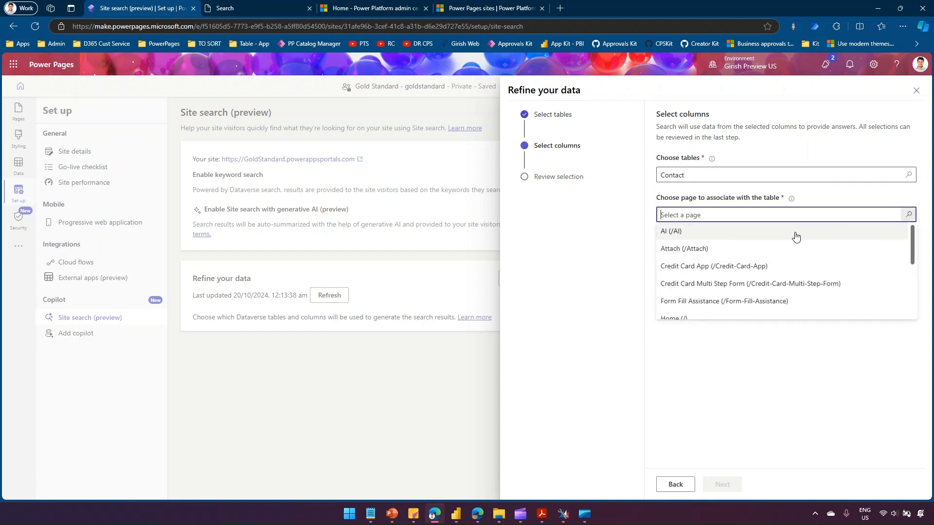
left_click(688, 249)
Choose the Address 1 and Description columns for the Contact table and save the refined search data
left_click(708, 257)
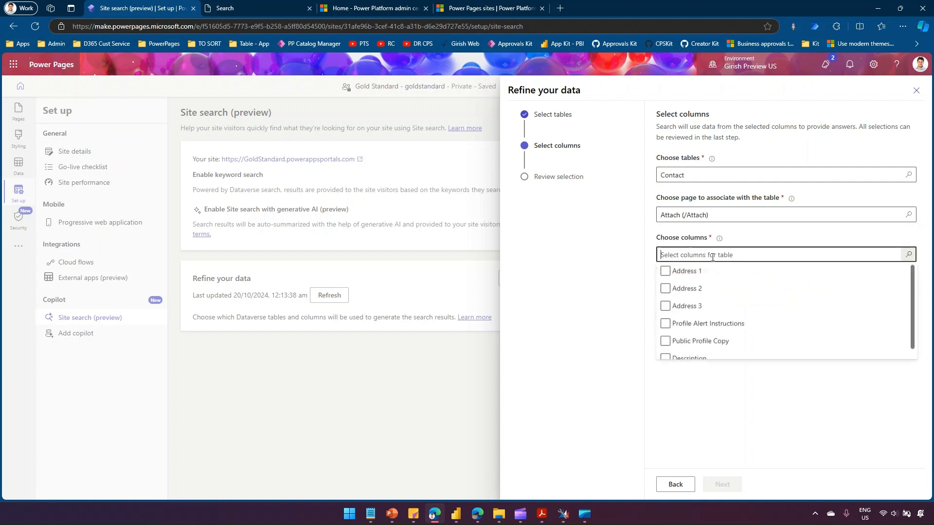
left_click(679, 316)
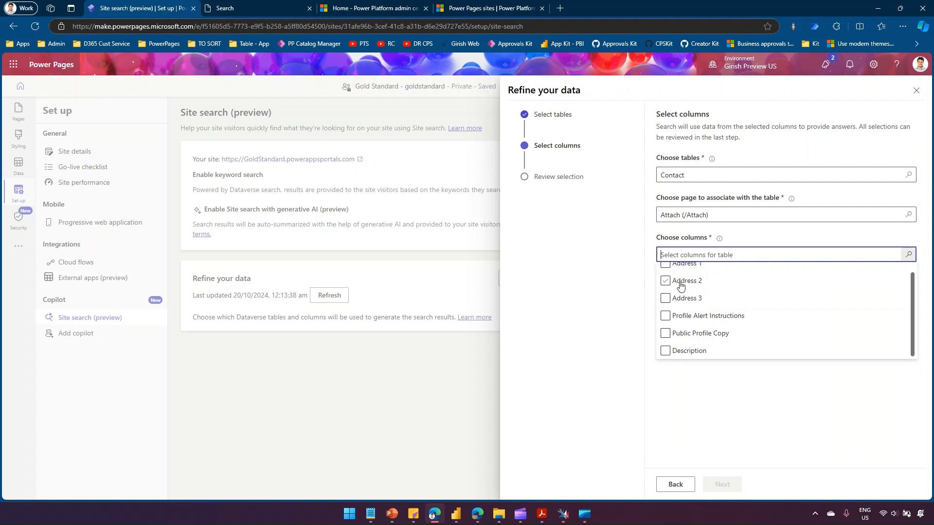
left_click(665, 265)
left_click(666, 353)
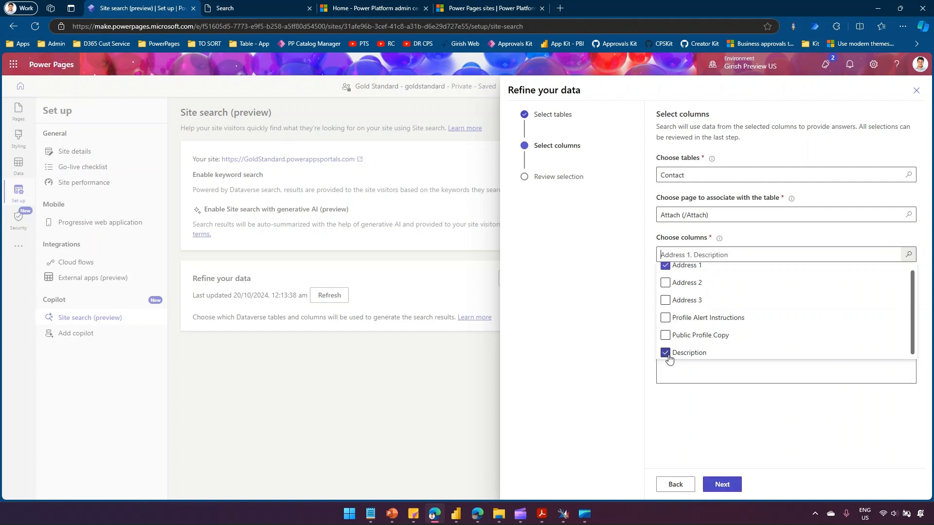
left_click(722, 484)
left_click(735, 484)
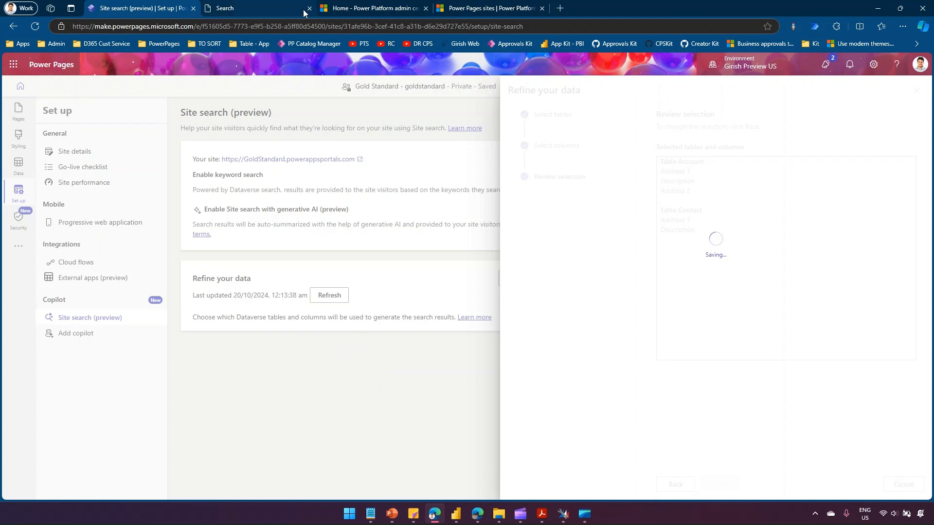
Switch to the Gold Standard site's search page, zoom out to 90%, and go to the site's home page
left_click(253, 7)
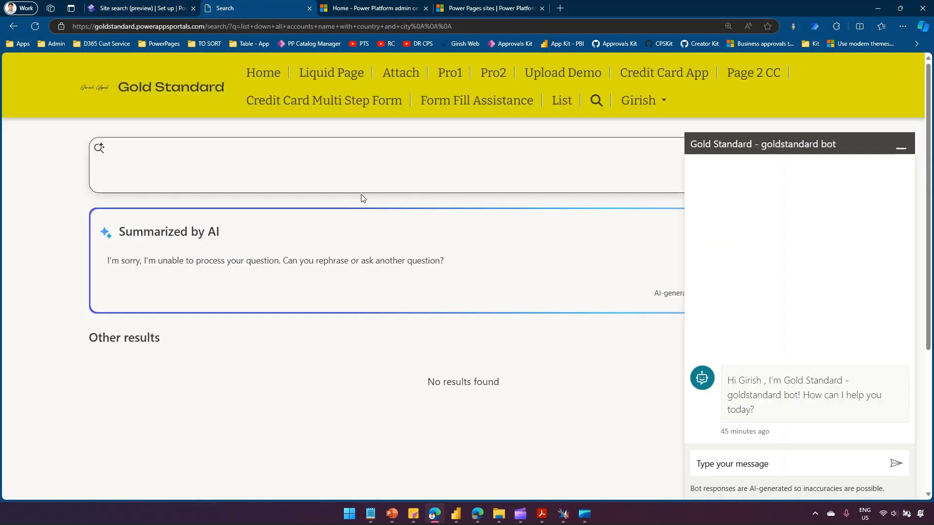
key("ctrl+minus")
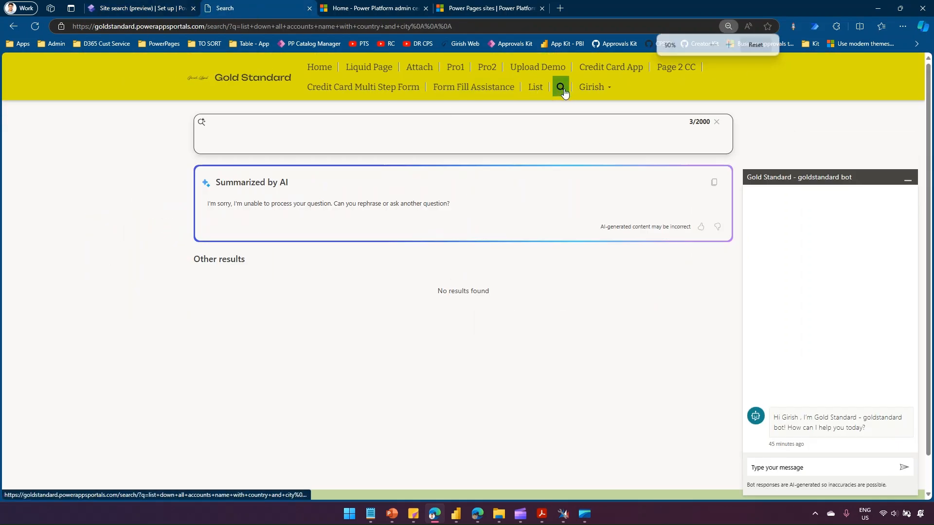
left_click(562, 91)
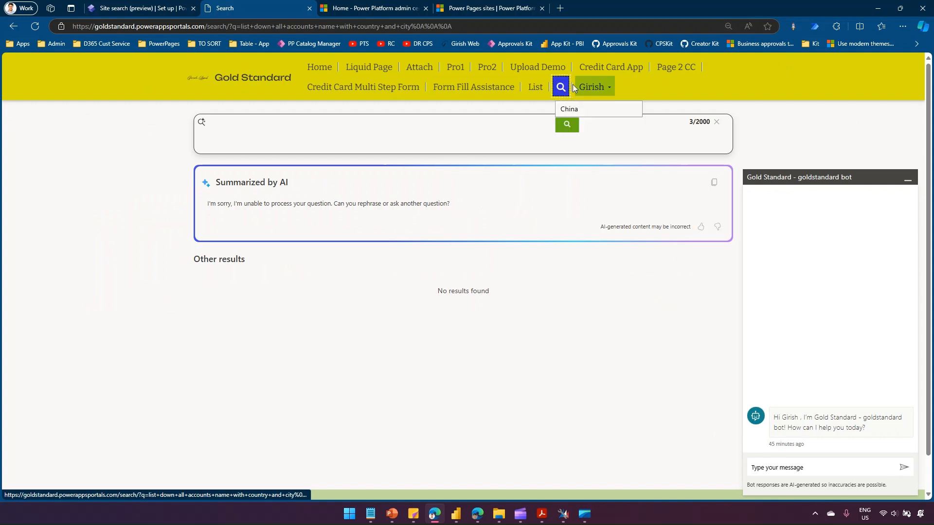
left_click(562, 88)
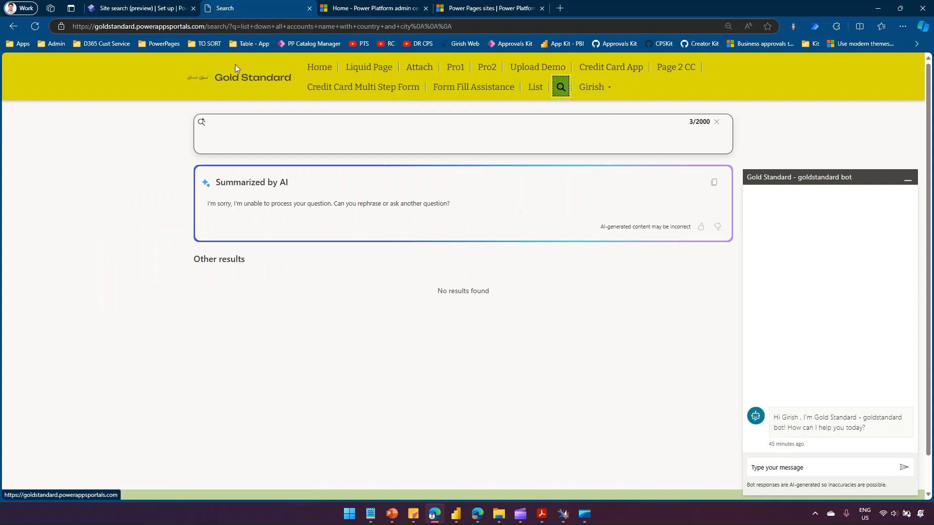
left_click(316, 73)
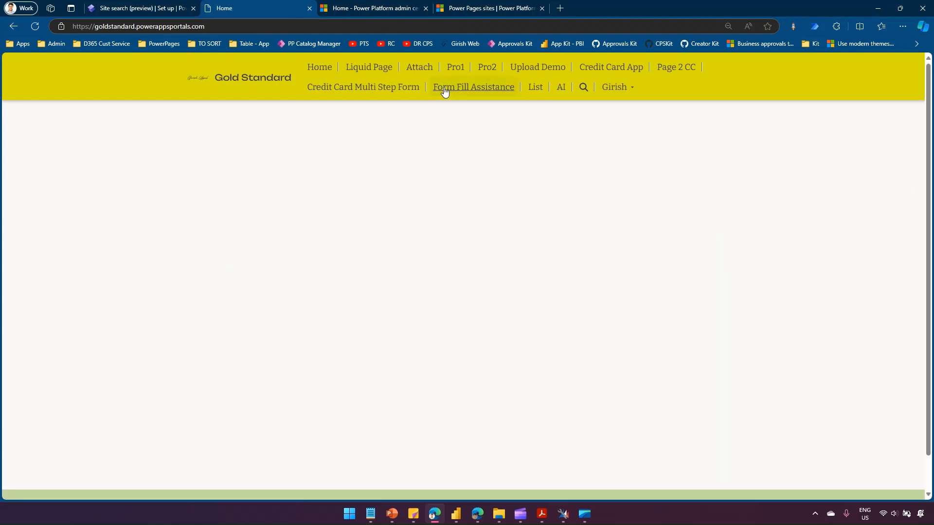
Search the Gold Standard site for "China" from the header search
left_click(583, 89)
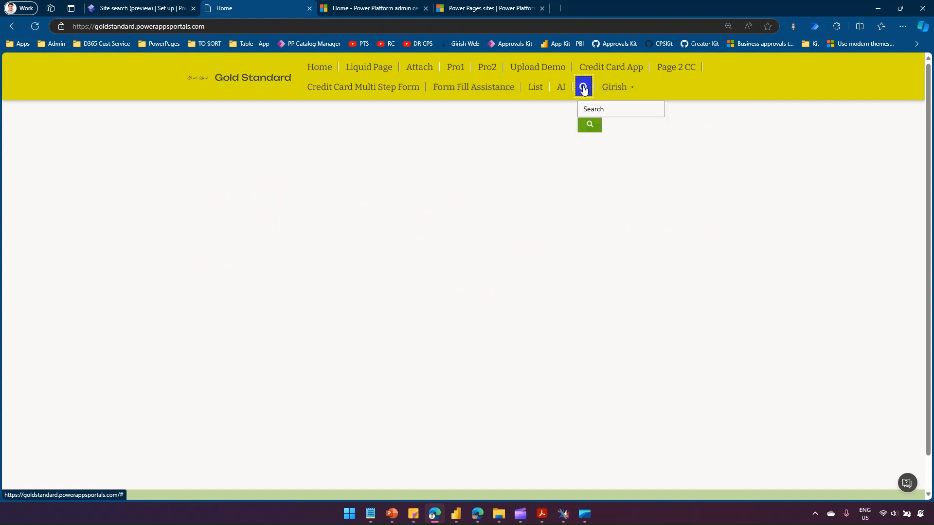
left_click(590, 125)
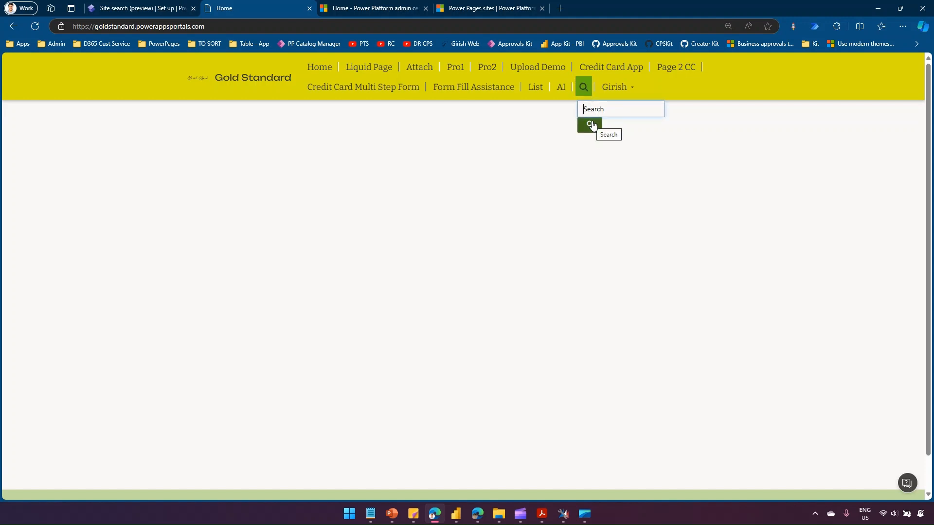
type("China")
left_click(591, 124)
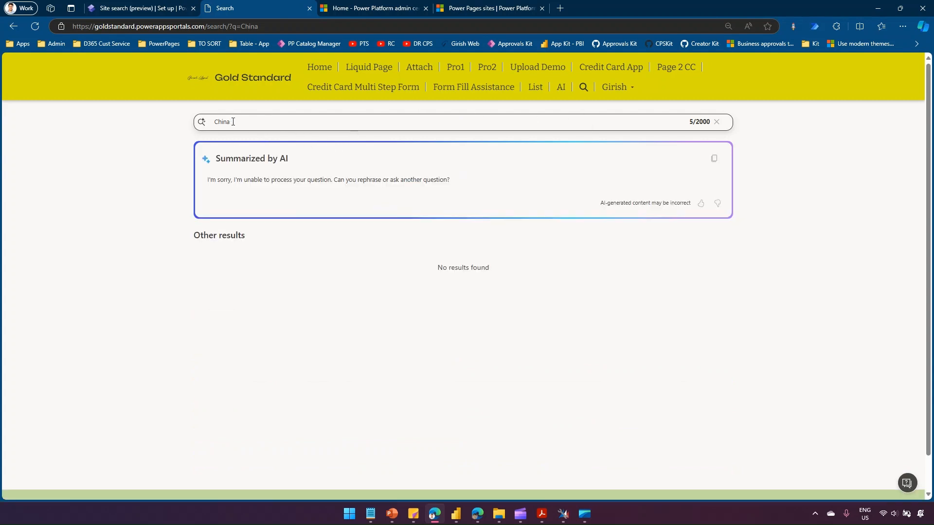
Replace the search text on the results page with "Show me accounts in China with Credit limit less than 45000"
left_click_drag(233, 122, 197, 122)
type("Show me accounts in")
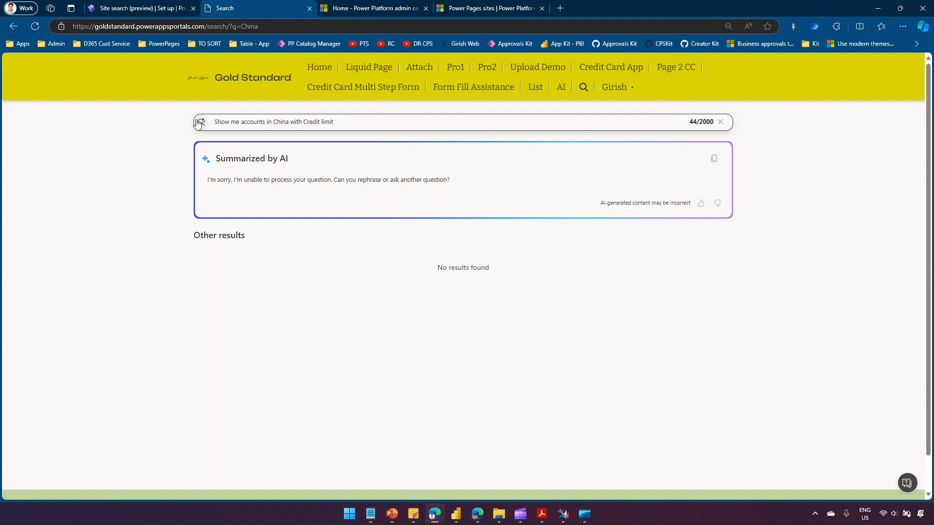
type("less than 45000")
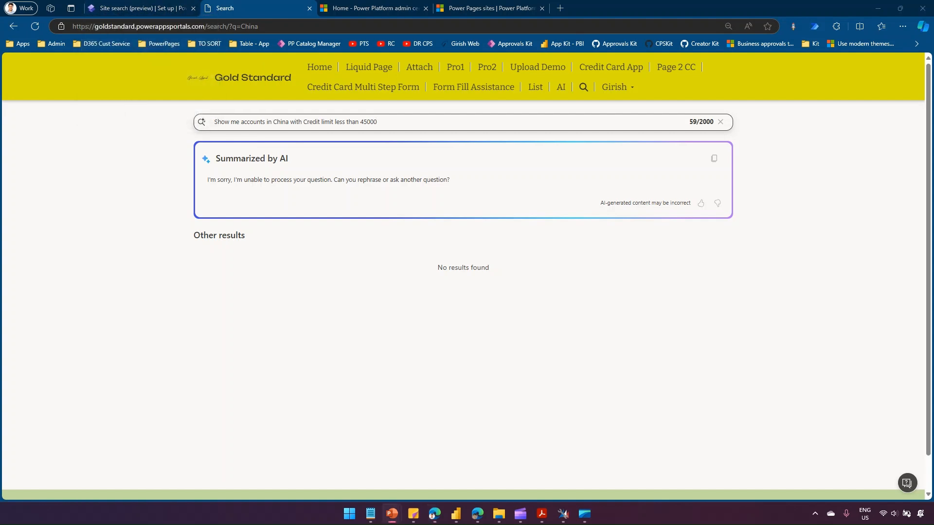
Switch to the Power Platform admin center and open the Power Pages governance control for generative AI usage in websites
left_click(371, 8)
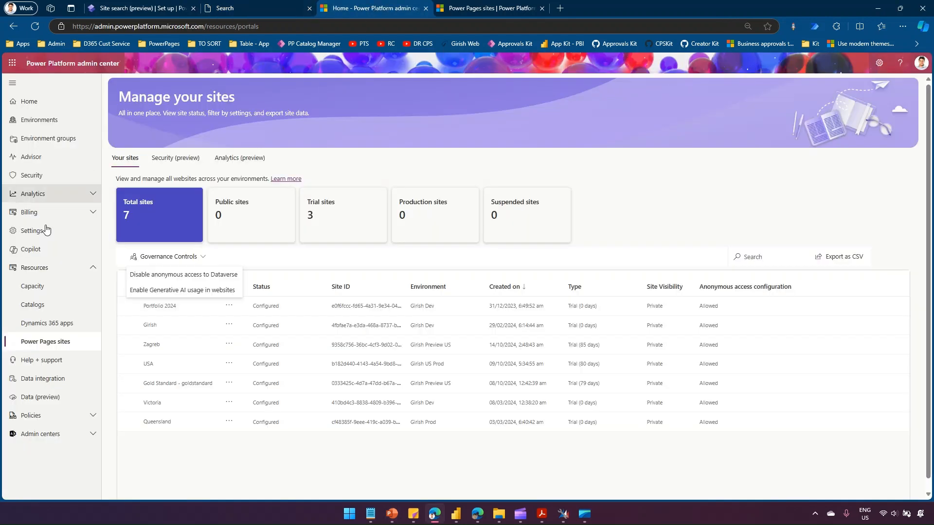
left_click(41, 343)
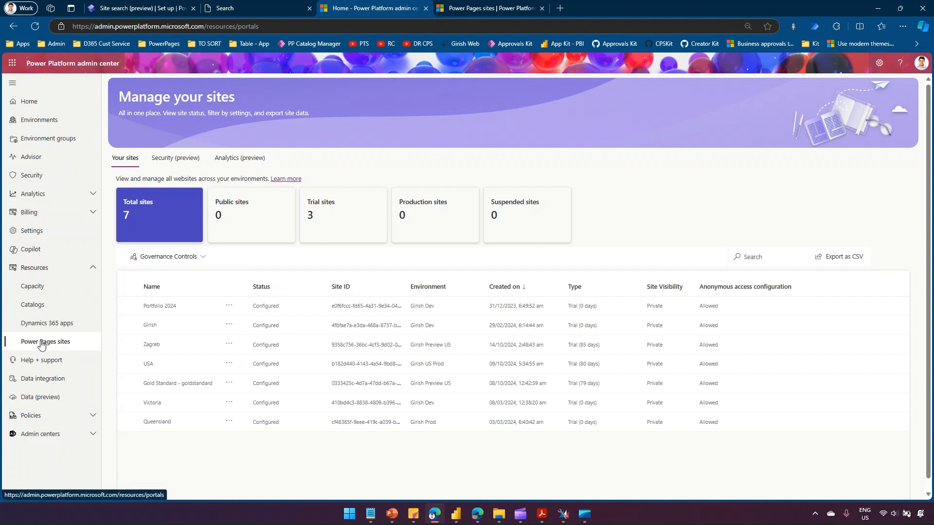
left_click(205, 258)
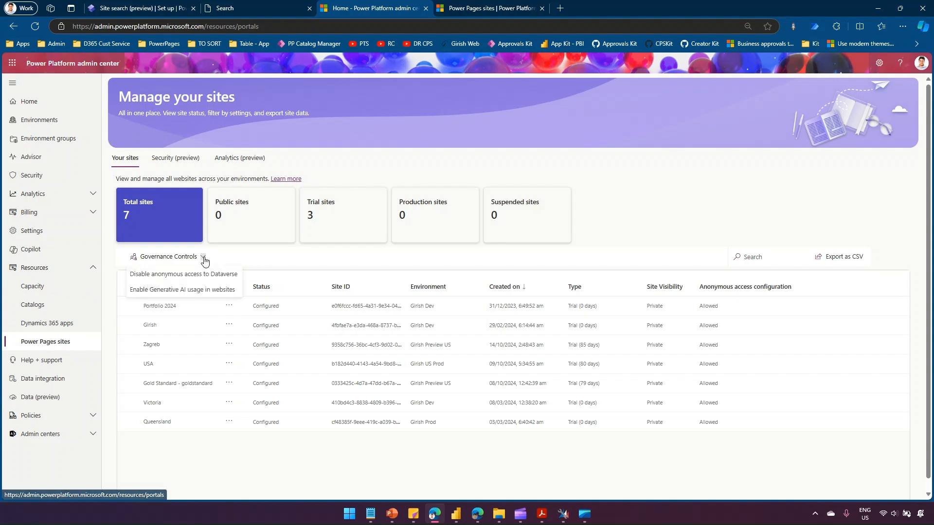
left_click(229, 325)
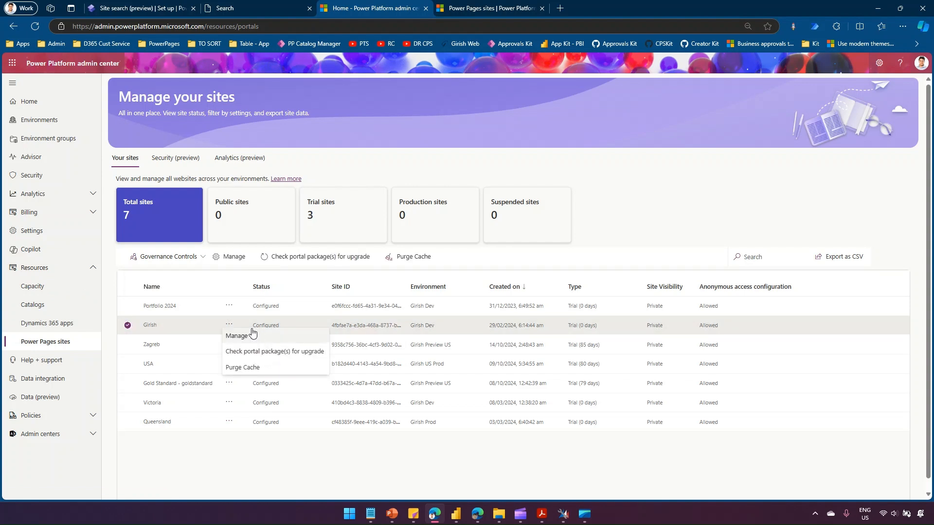
left_click(128, 325)
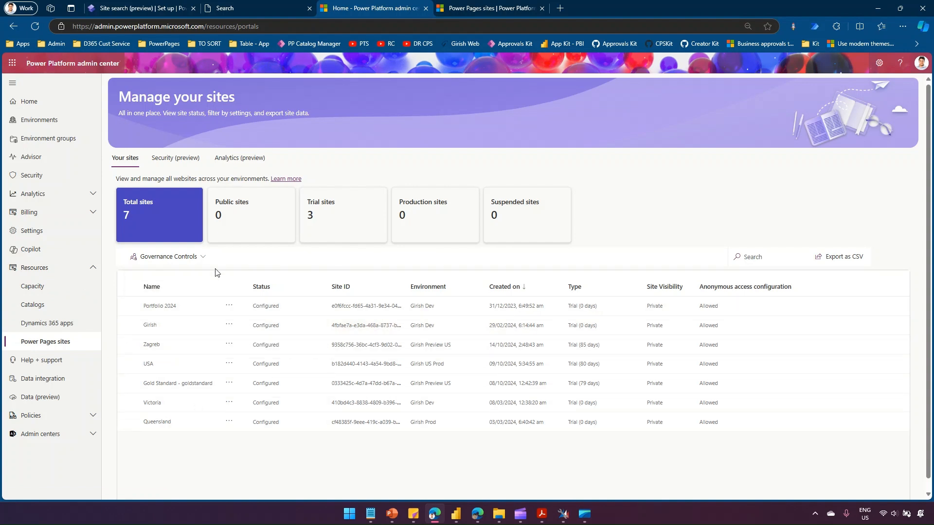
left_click(202, 258)
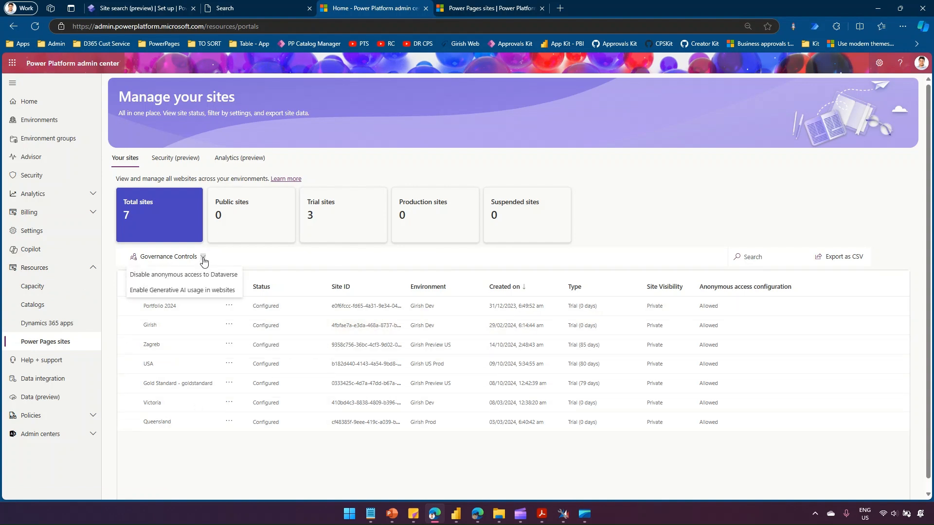
left_click(163, 292)
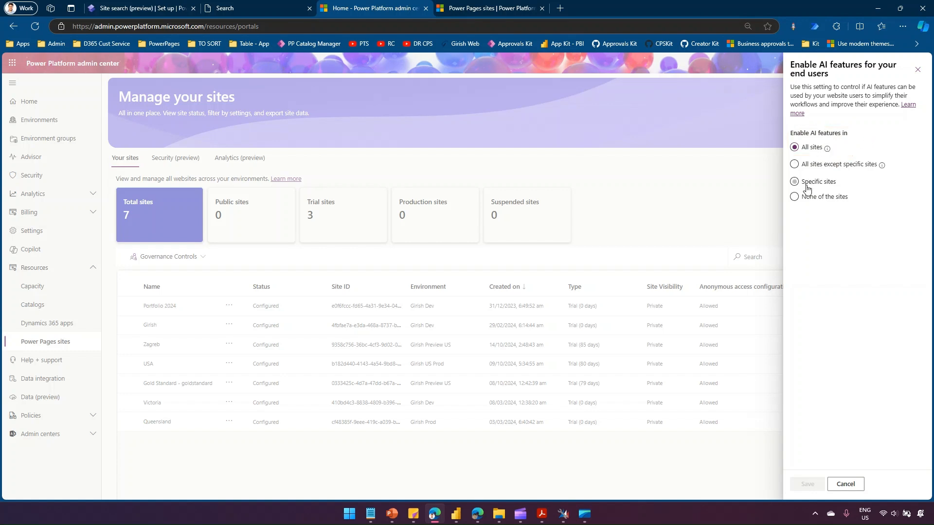
Try limiting AI features to none of the sites, choose Specific sites with Victoria and one other website, and cancel the selection
left_click(794, 197)
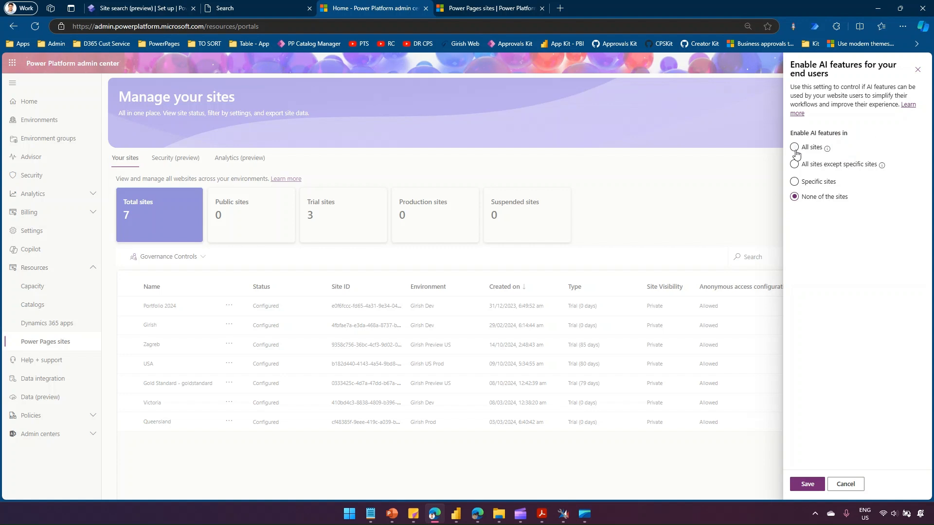
left_click(795, 183)
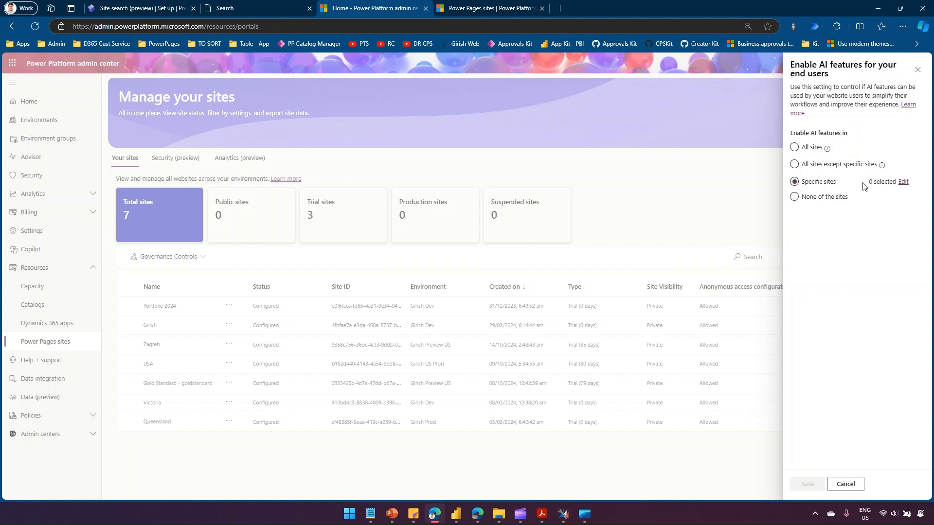
left_click(903, 183)
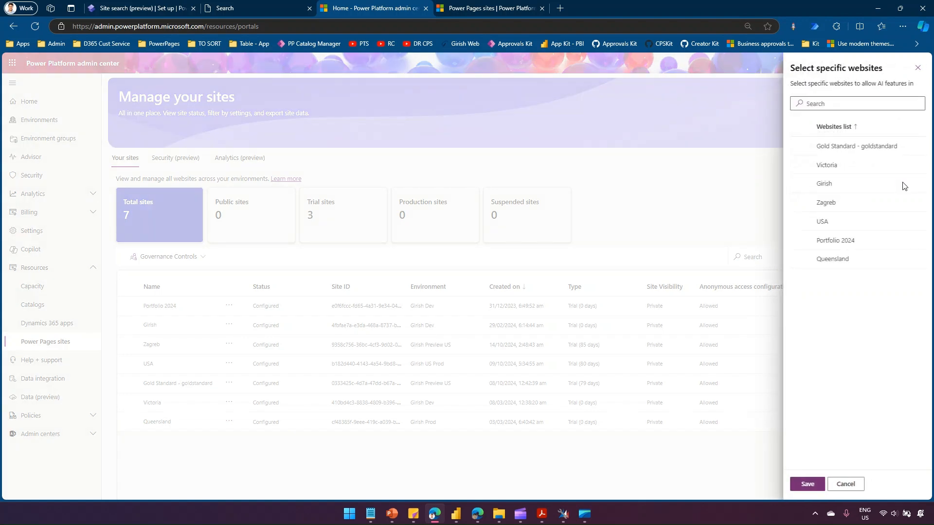
left_click(801, 184)
left_click(801, 165)
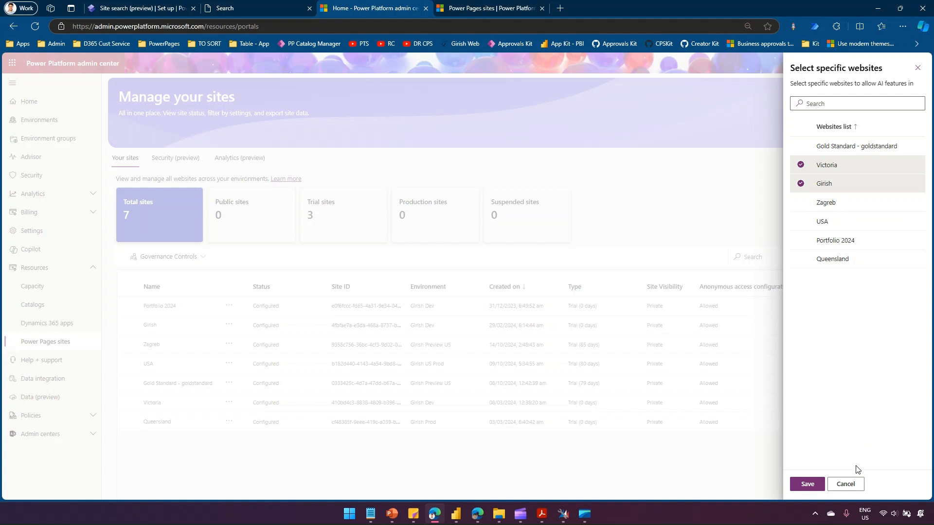
left_click(845, 484)
Try enabling AI features in all sites except Zagreb and USA, cancel the selection, and close the AI features settings unsaved
left_click(795, 165)
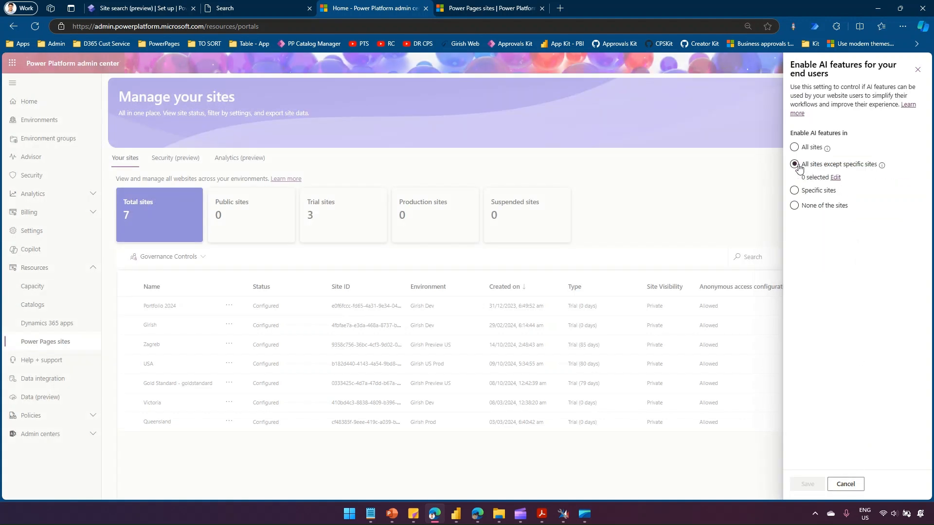
left_click(834, 177)
left_click(800, 222)
left_click(801, 202)
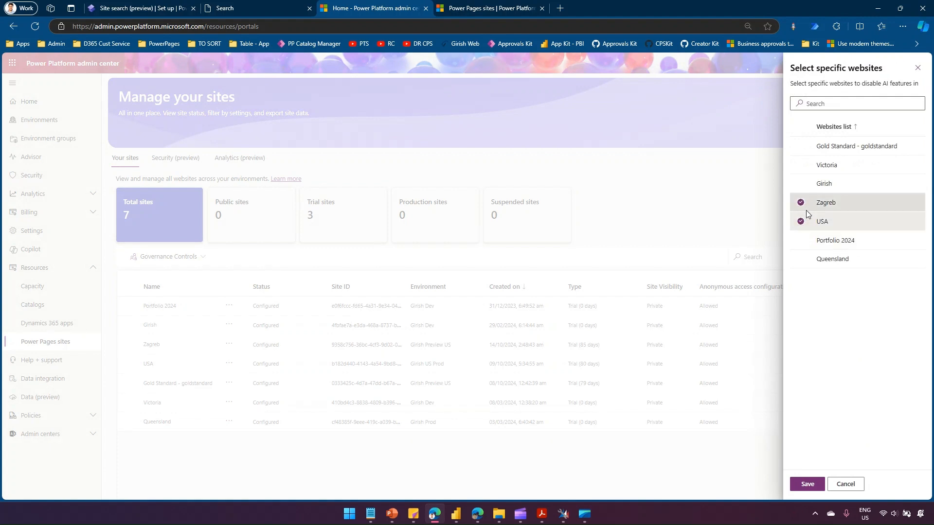
left_click(854, 485)
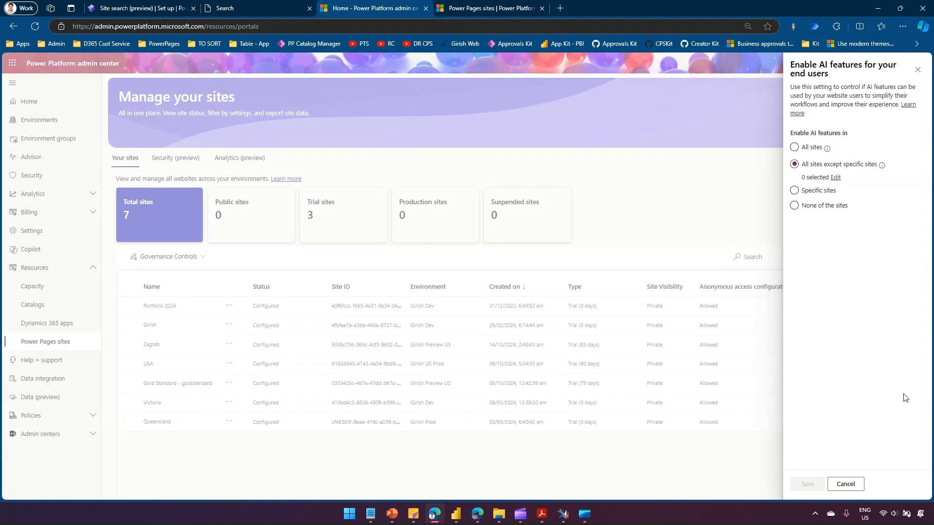
left_click(919, 72)
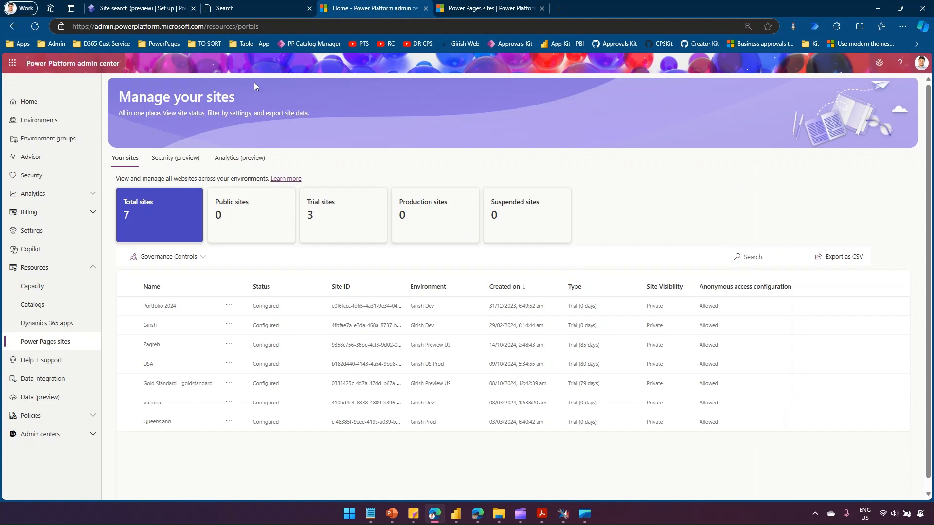
Return to the Power Pages design studio, open the Credit Card Multi Step Form page, and view its form's setup settings
key("alt+Tab")
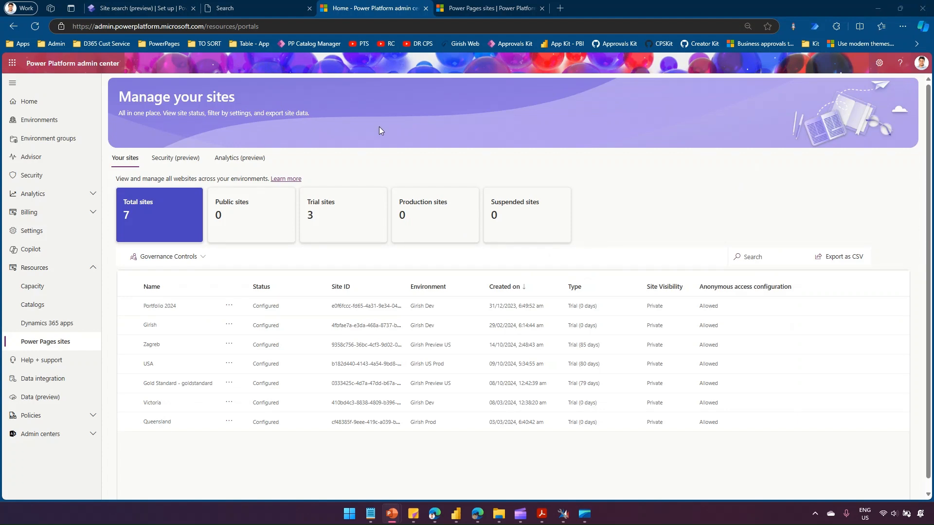
left_click(144, 9)
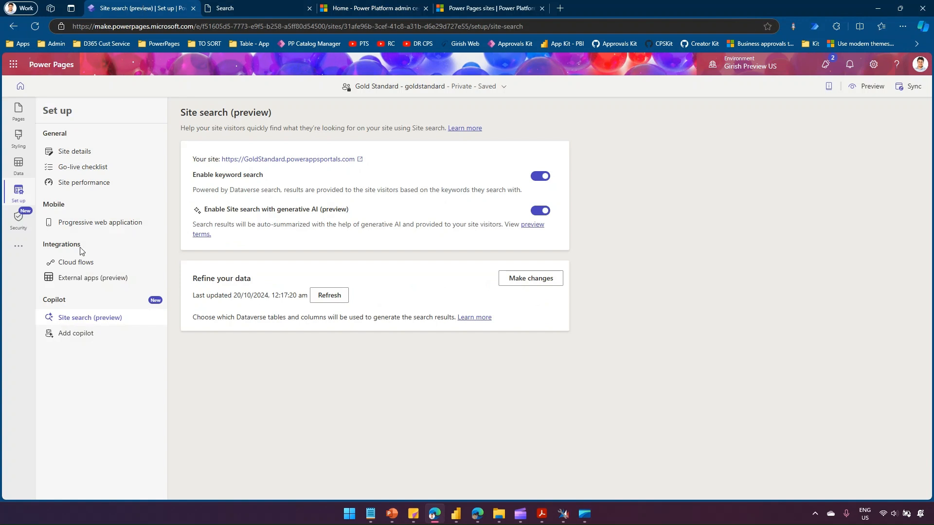
left_click(18, 113)
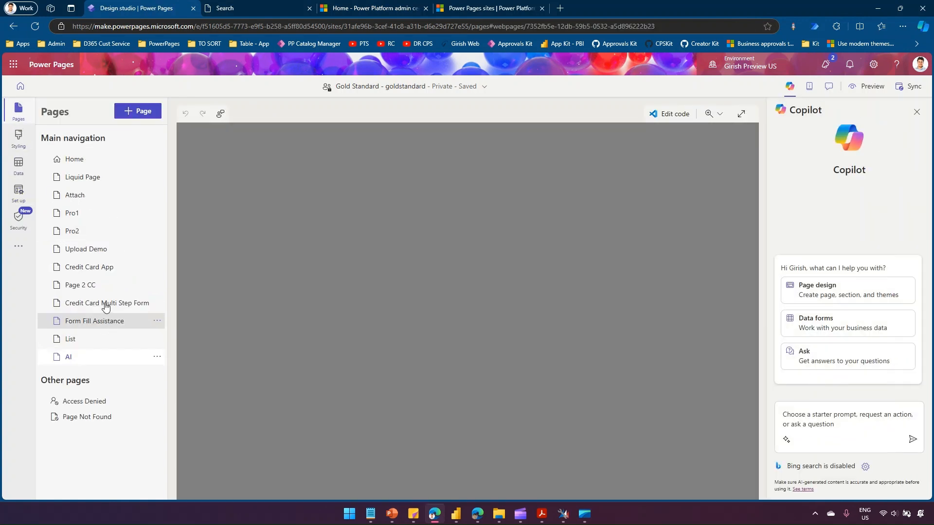
left_click(105, 306)
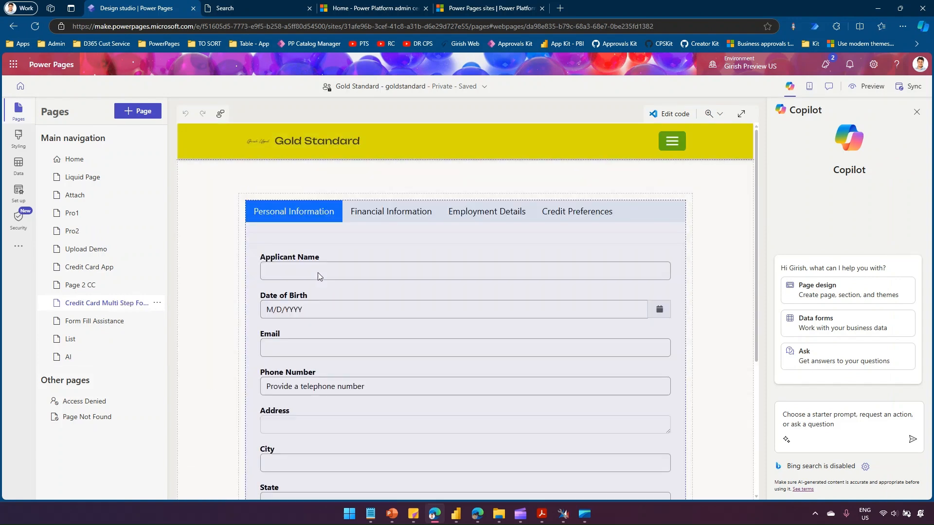
left_click(317, 273)
left_click(279, 190)
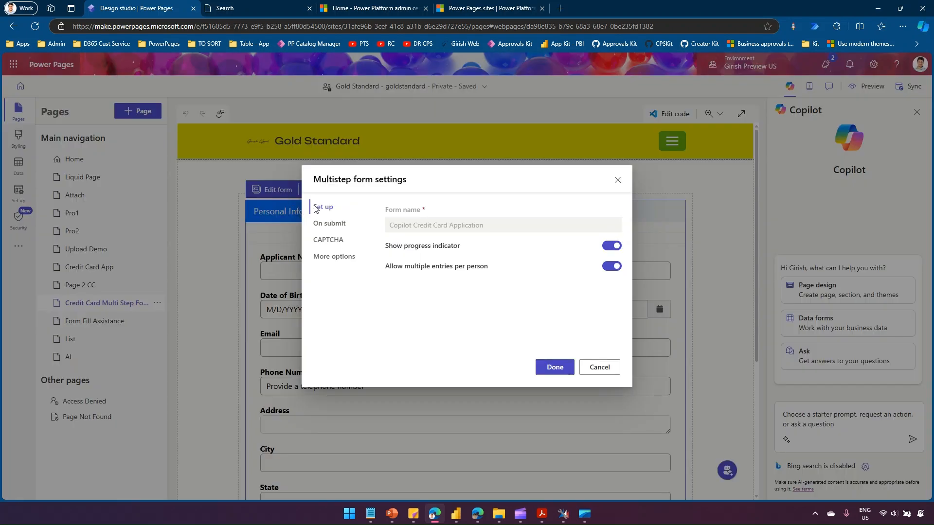
left_click(619, 180)
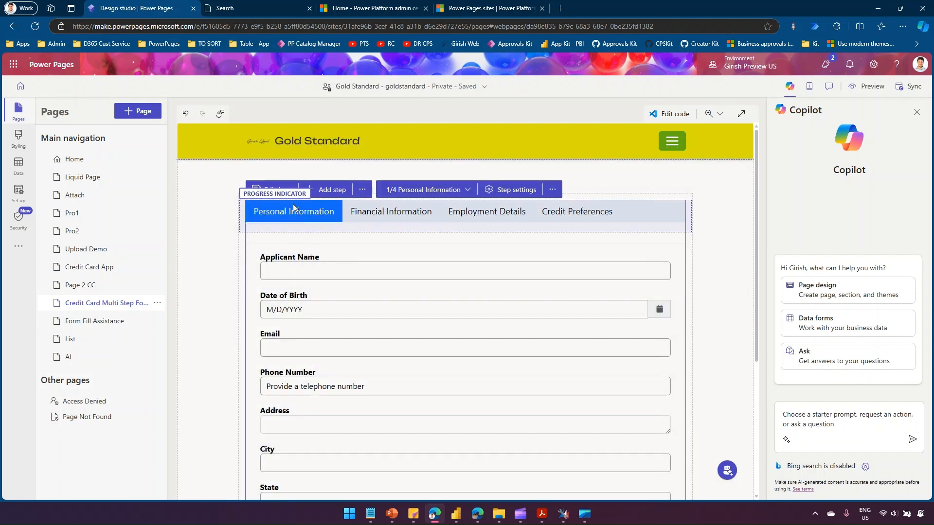
Review the multistep form's On submit, CAPTCHA and More options settings, and close them without changes
left_click(287, 190)
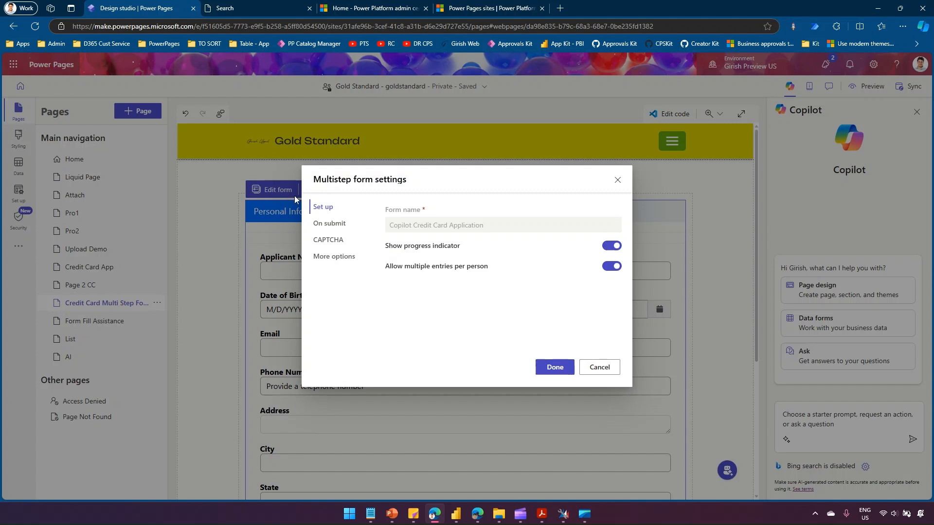
left_click(346, 224)
left_click(329, 240)
left_click(340, 256)
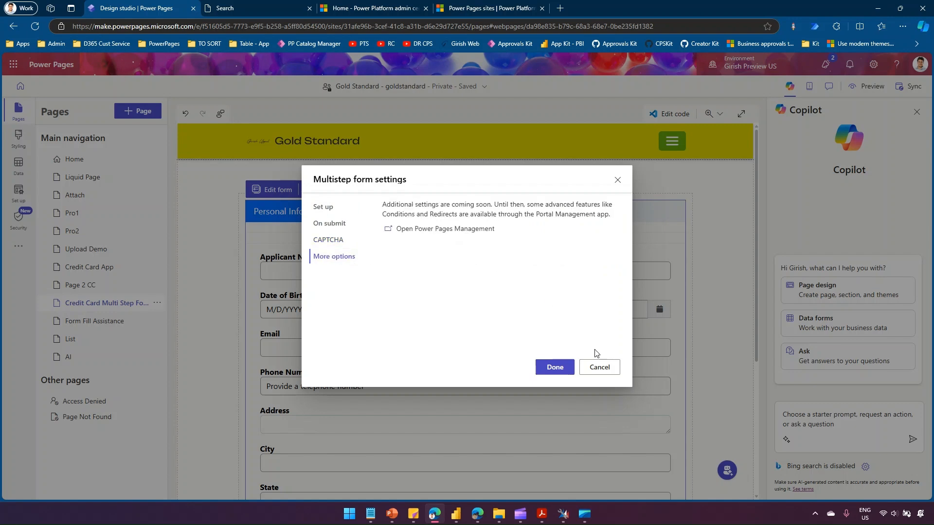
left_click(599, 367)
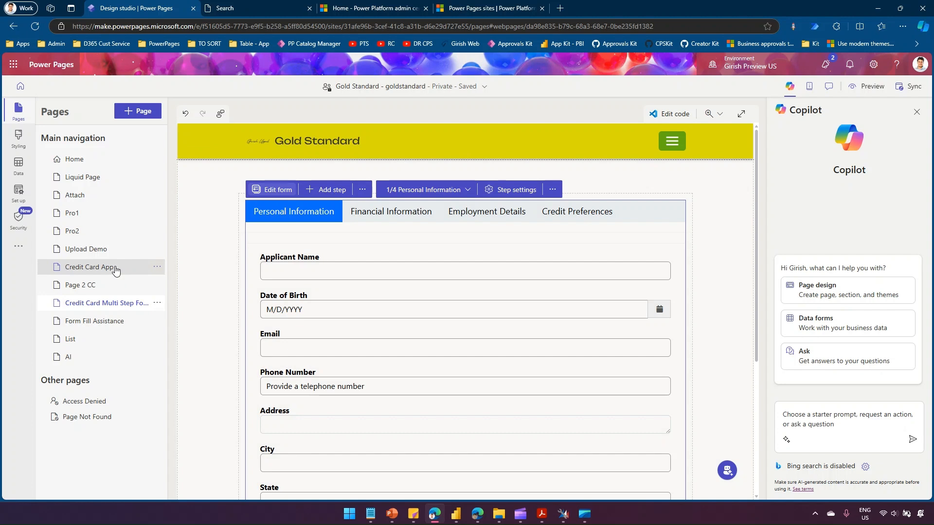
Open the Credit Card App page, review its form's AI form fill setting, and close the form settings without changes
left_click(115, 271)
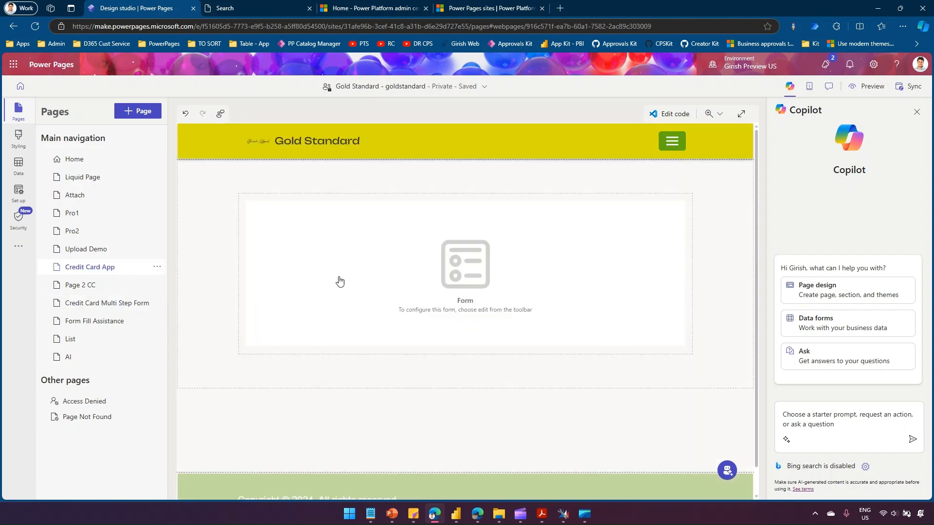
left_click(685, 245)
left_click(272, 189)
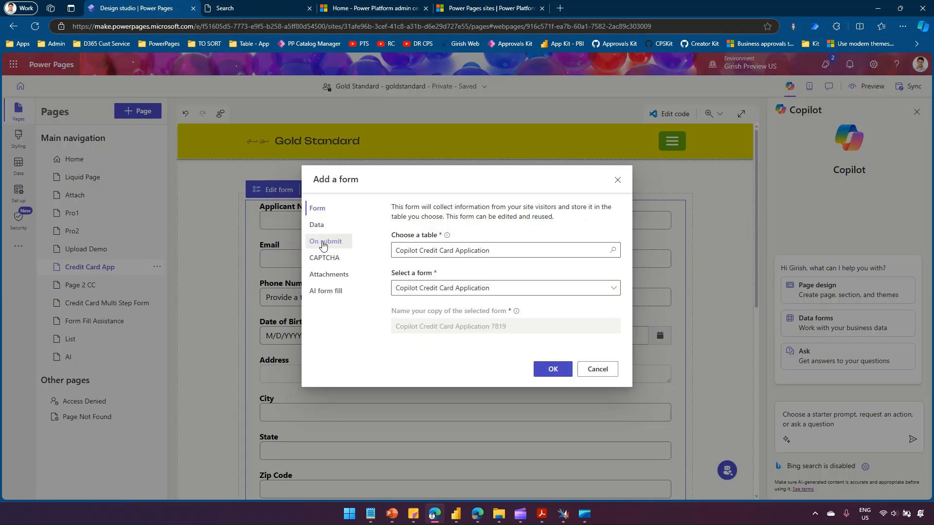
left_click(330, 291)
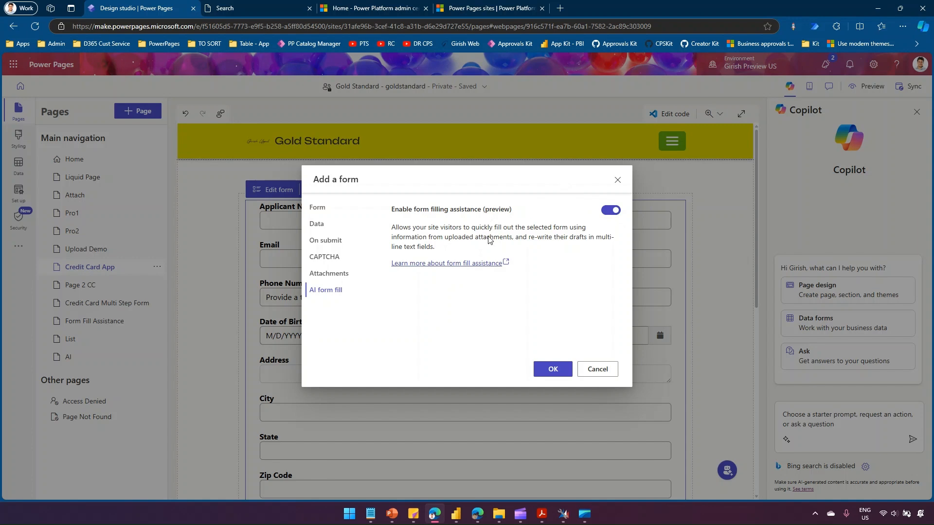
left_click(598, 371)
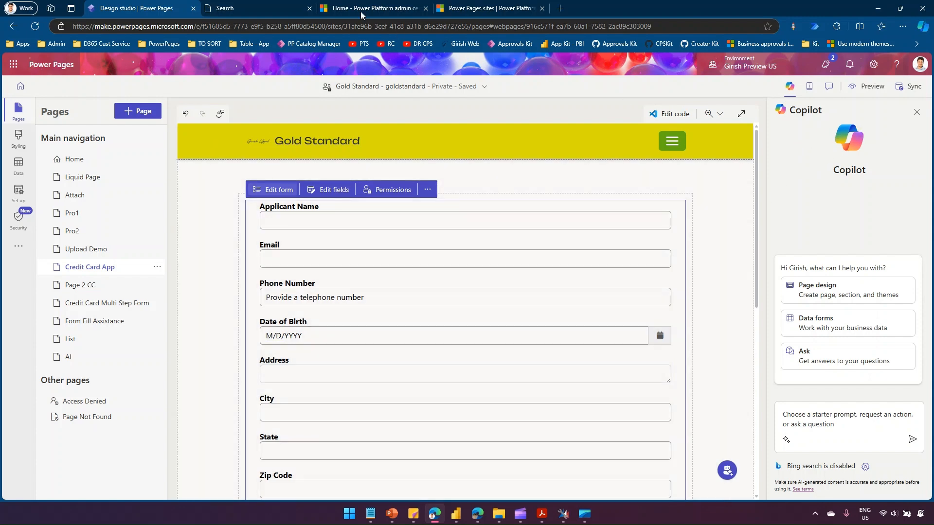
Switch to the live Gold Standard site, open the Credit Card App page, and examine the form and its Form fill assistance area
left_click(248, 6)
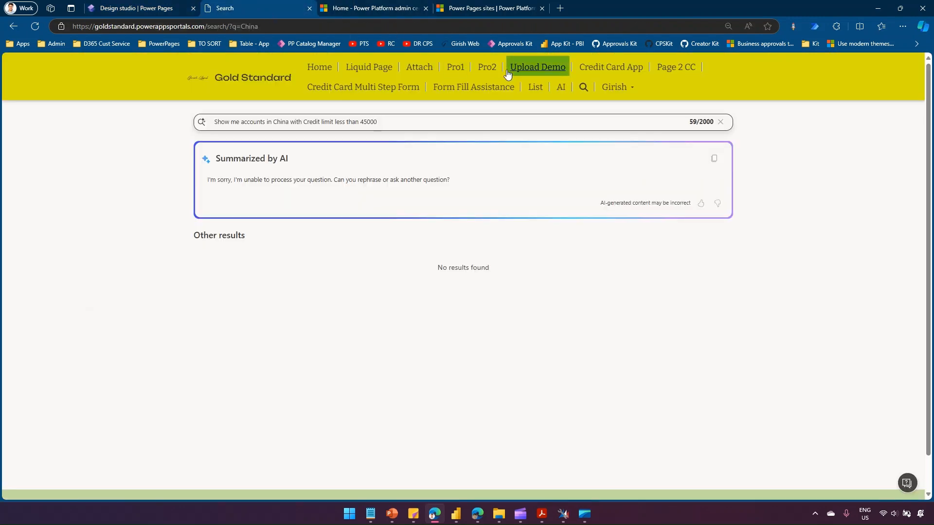
left_click(624, 71)
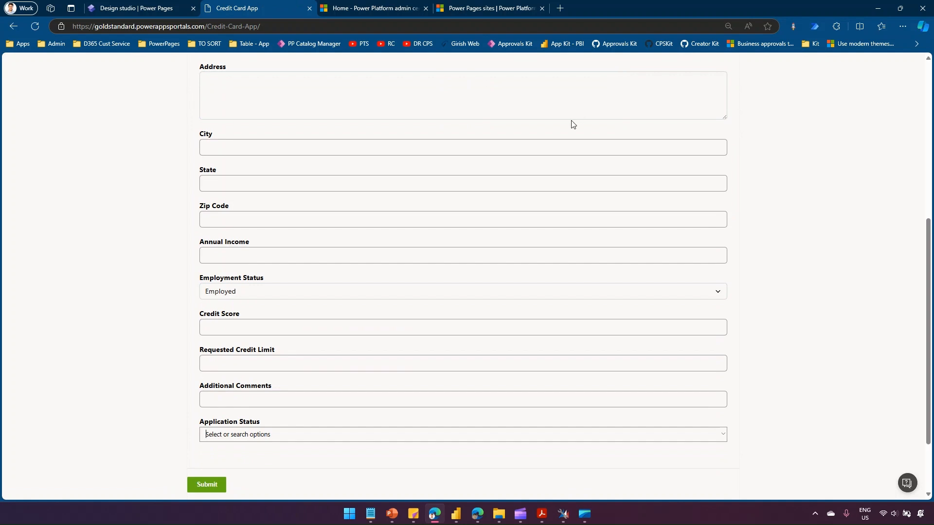
scroll(570, 124, "up", 7)
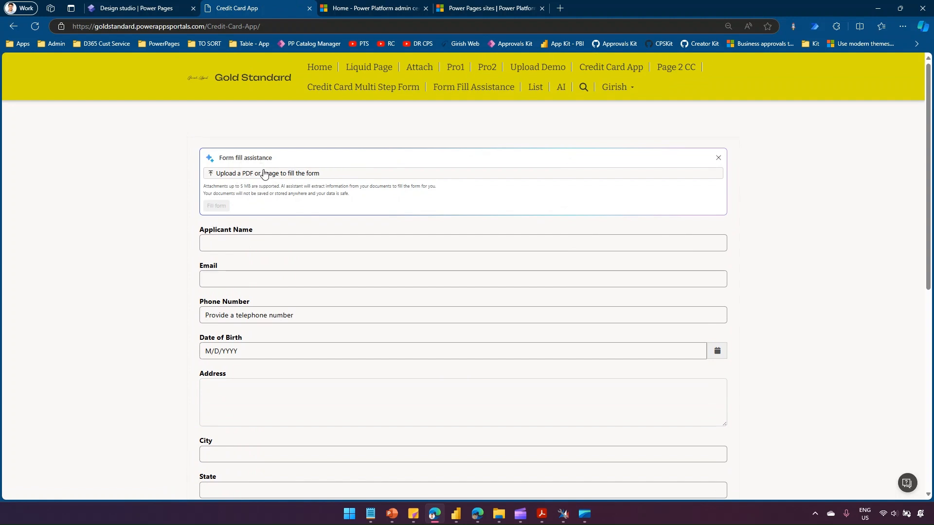
Enter the sample text "fdgfdgh hghghghj" in the Address field and open Draft assistance for it
scroll(262, 338, "down", 1)
left_click(262, 352)
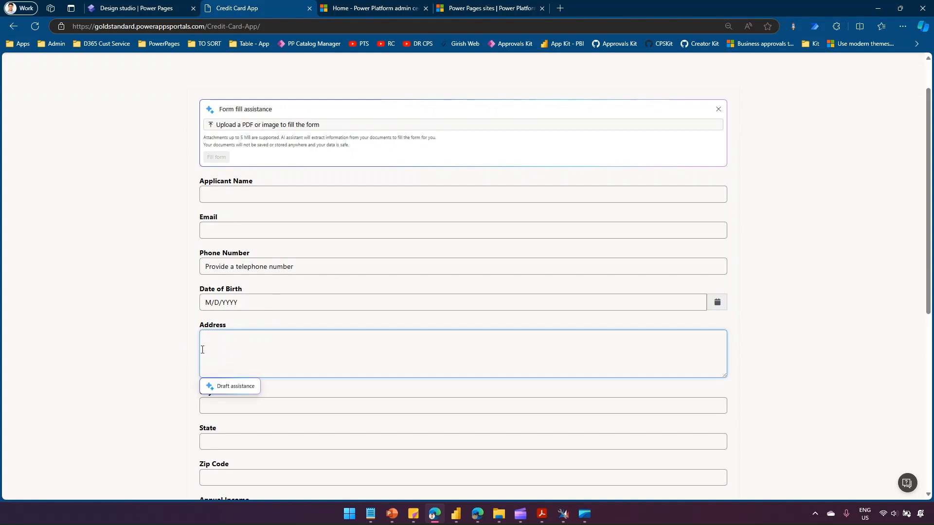
left_click(237, 389)
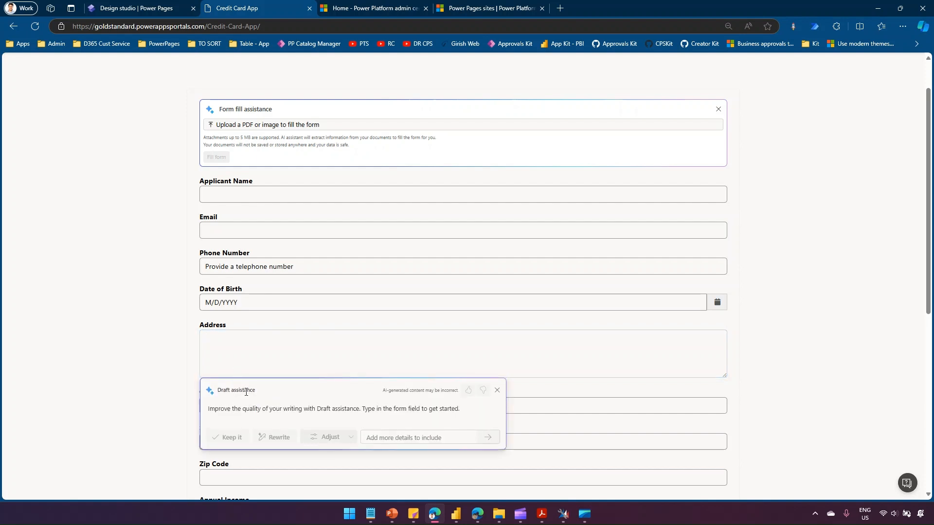
left_click(221, 341)
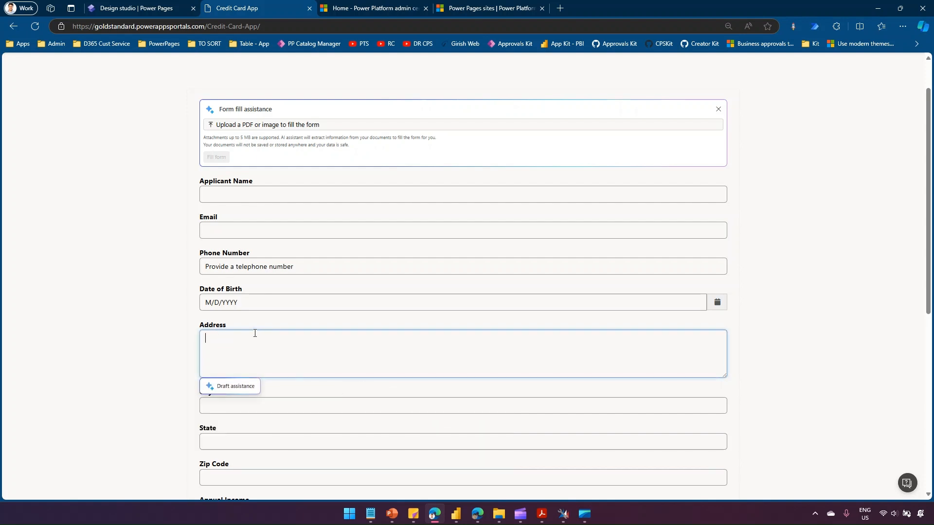
type("fdgfdgh hghghghj")
left_click(239, 387)
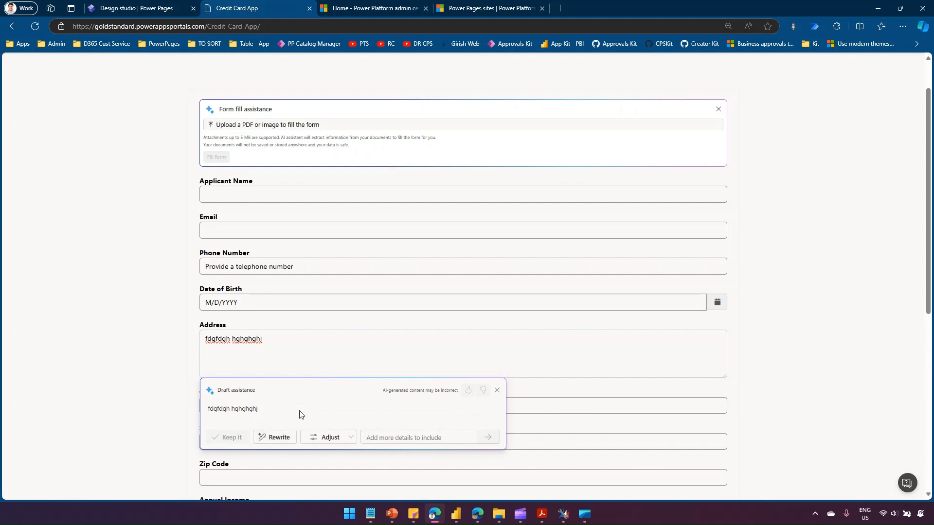
Return to the Power Pages design studio, then close and reopen the Copilot pane
left_click(150, 8)
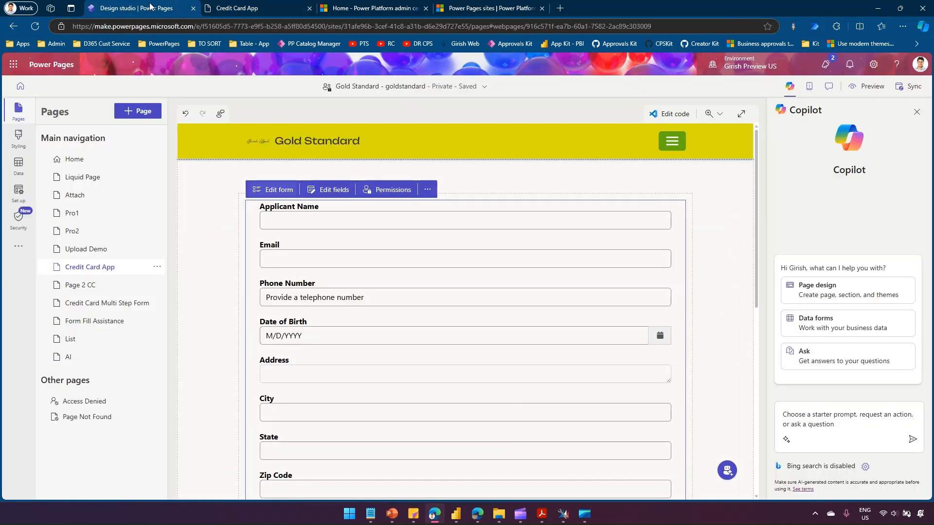
left_click(187, 116)
left_click(917, 112)
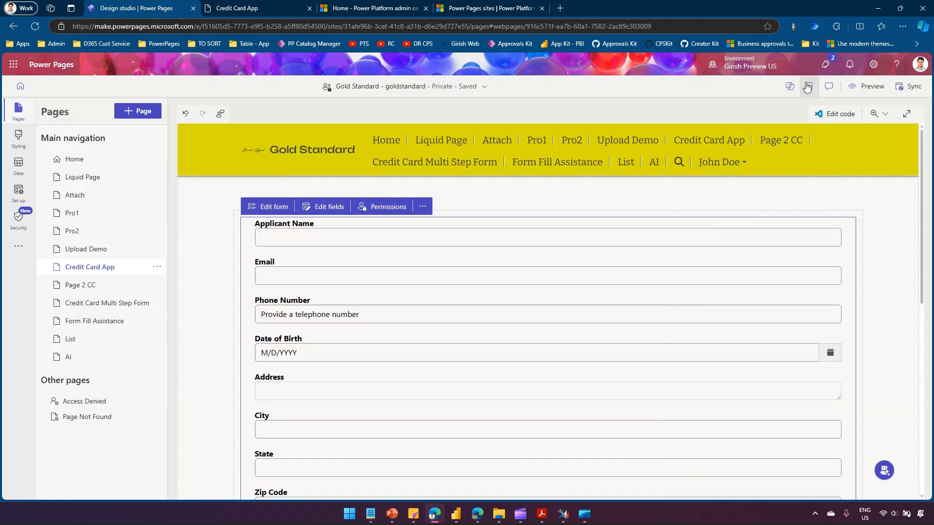
left_click(790, 88)
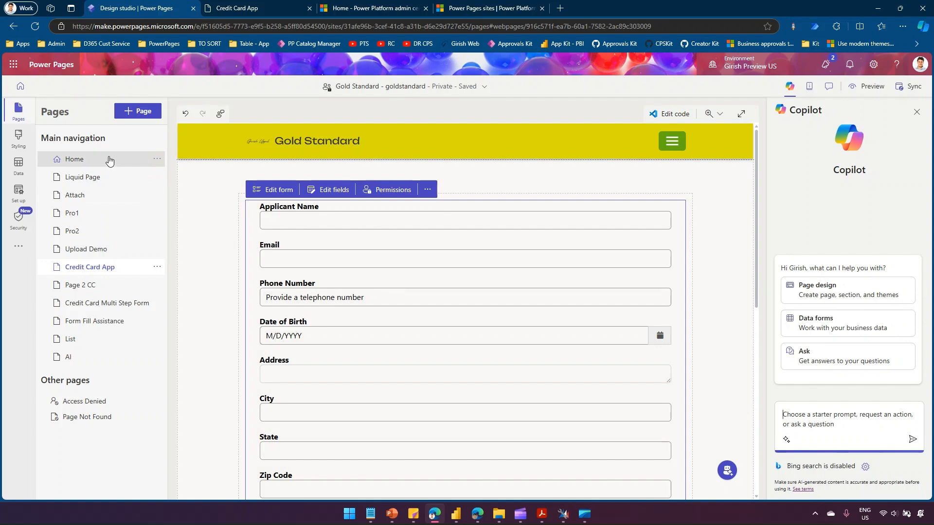
Add a page named AI 2 to the main navigation, using the Start from blank layout
left_click(110, 159)
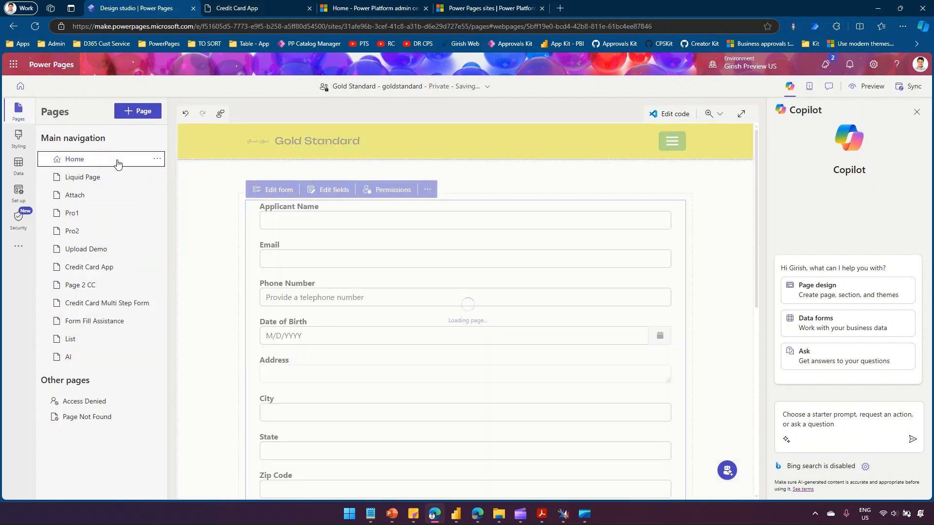
left_click(137, 112)
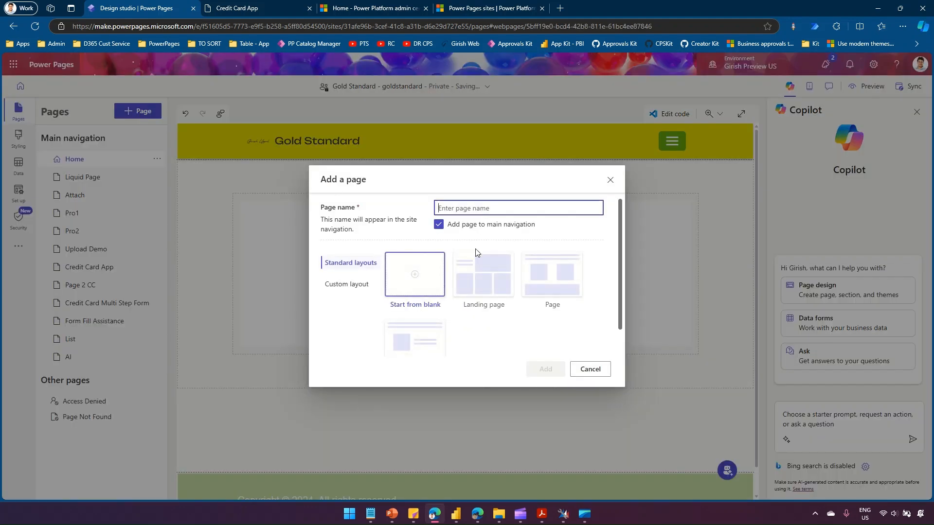
type("AI 2")
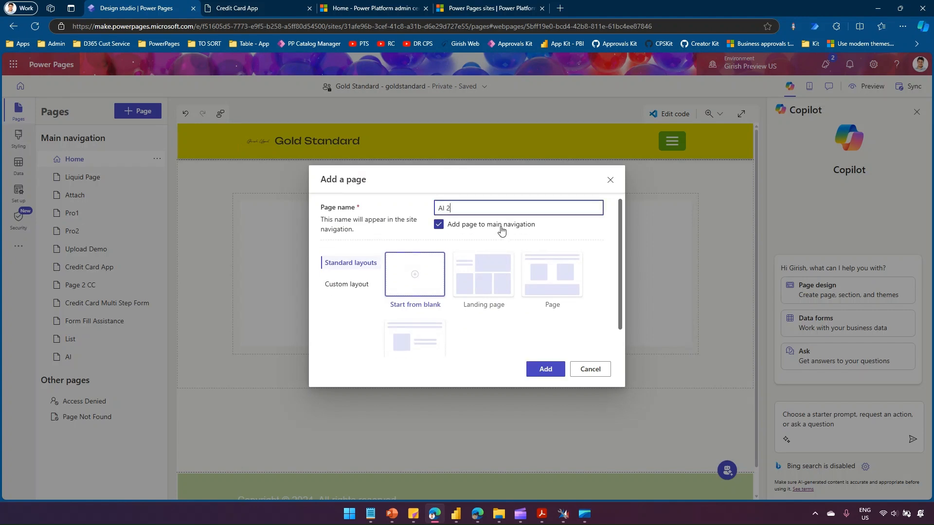
left_click(546, 370)
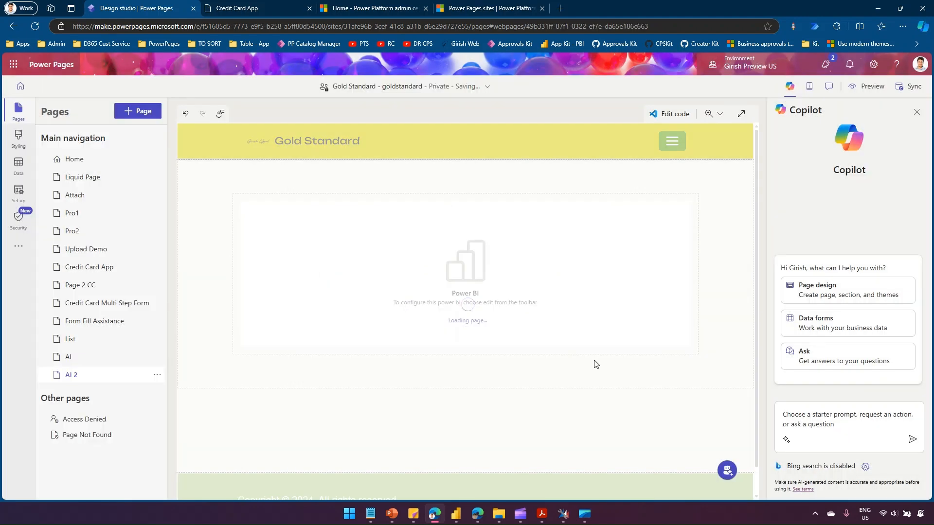
Have Copilot create a new section for customer testimonials on the AI 2 page
left_click(833, 295)
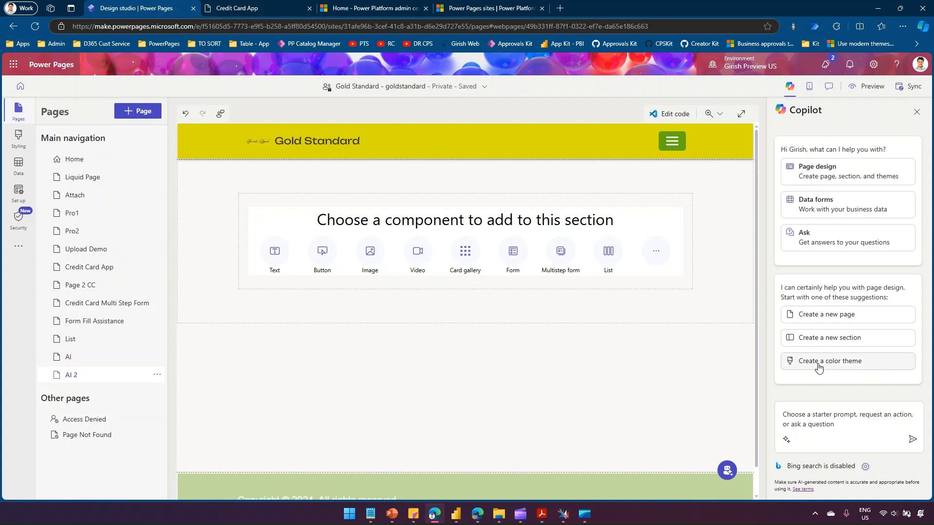
left_click(822, 338)
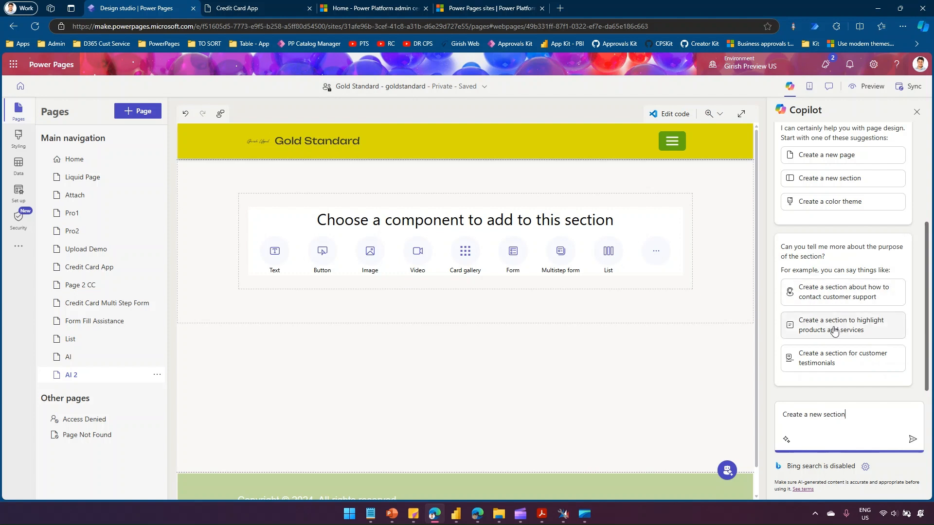
left_click(849, 361)
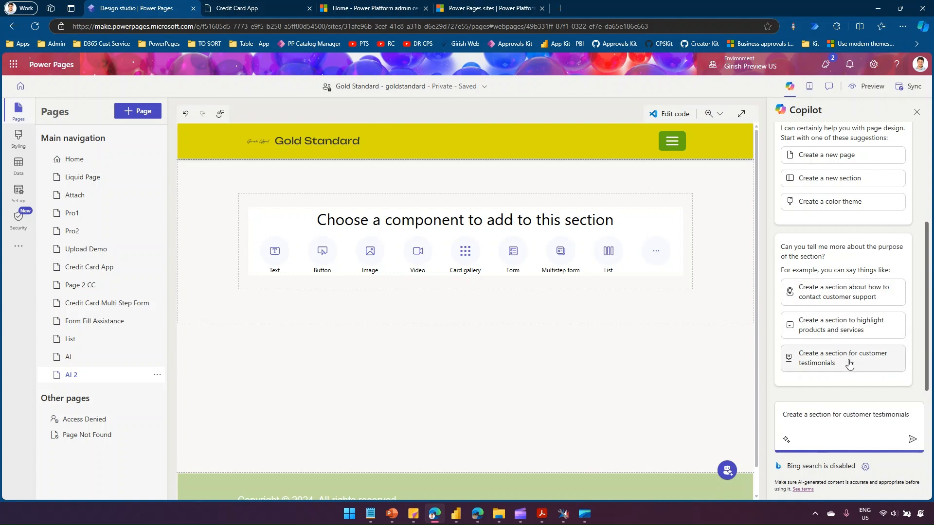
left_click(912, 440)
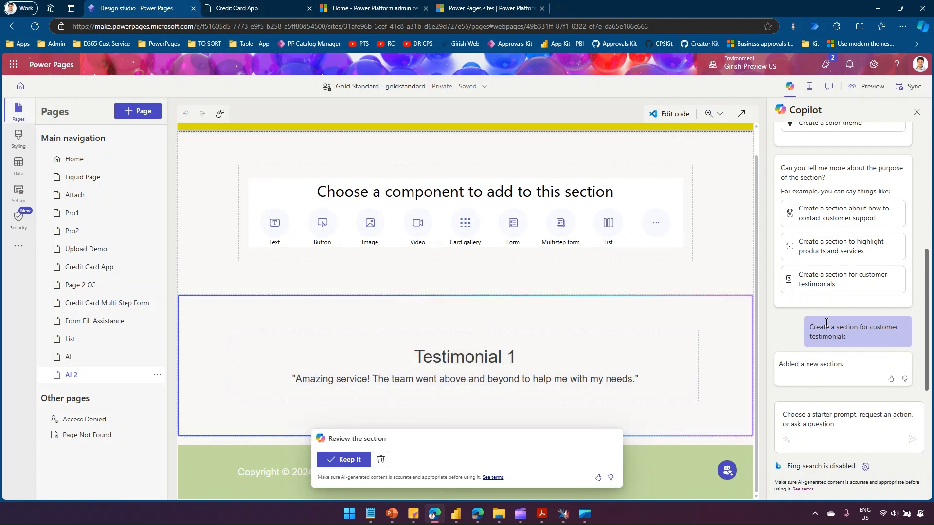
Keep the generated testimonial section and ask Copilot to create a form for customers to create support tickets
scroll(831, 292, "up", 5)
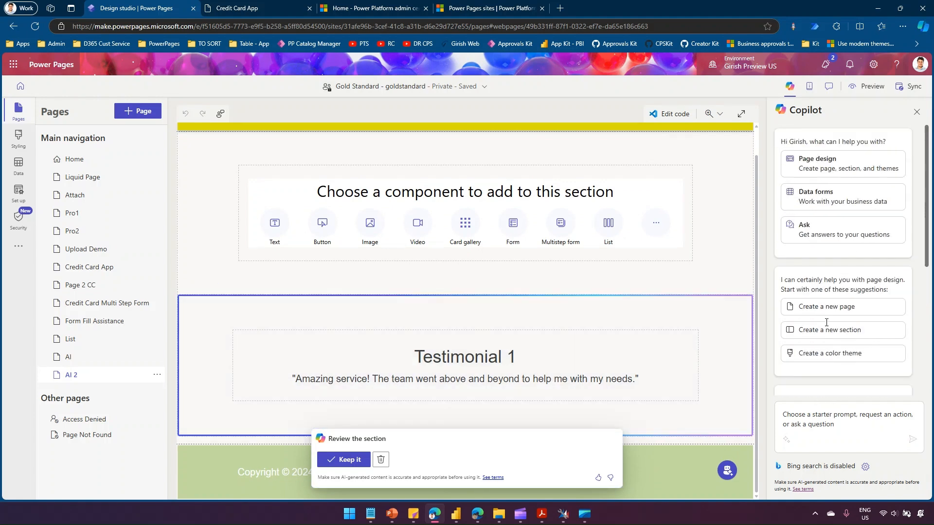
left_click(822, 196)
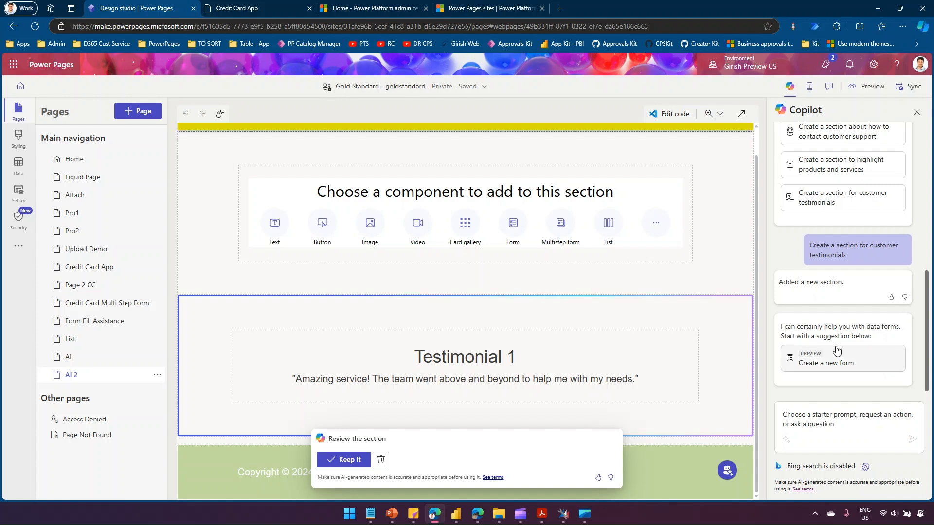
left_click(847, 364)
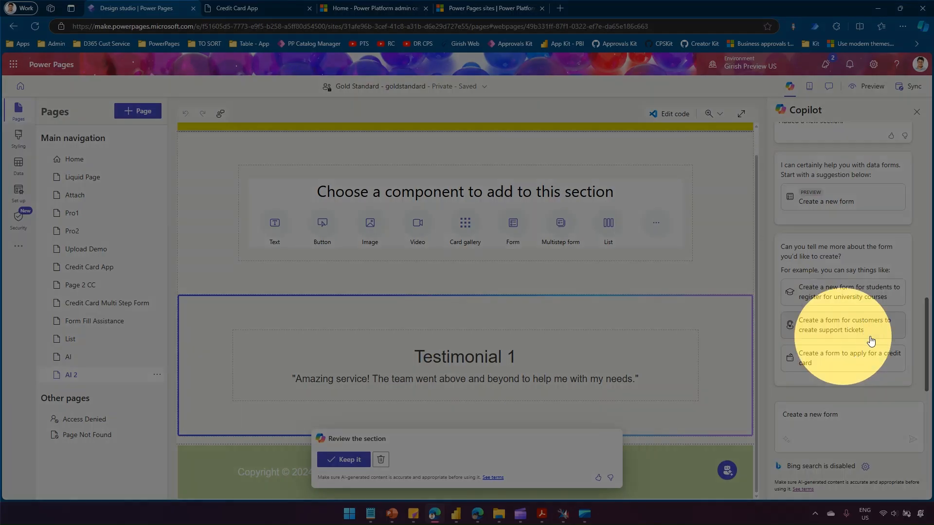
left_click(854, 335)
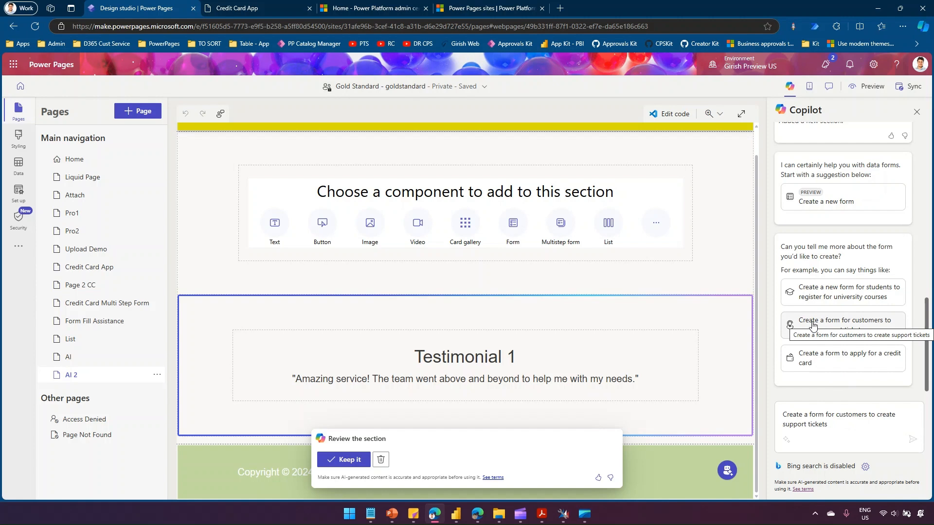
left_click(343, 460)
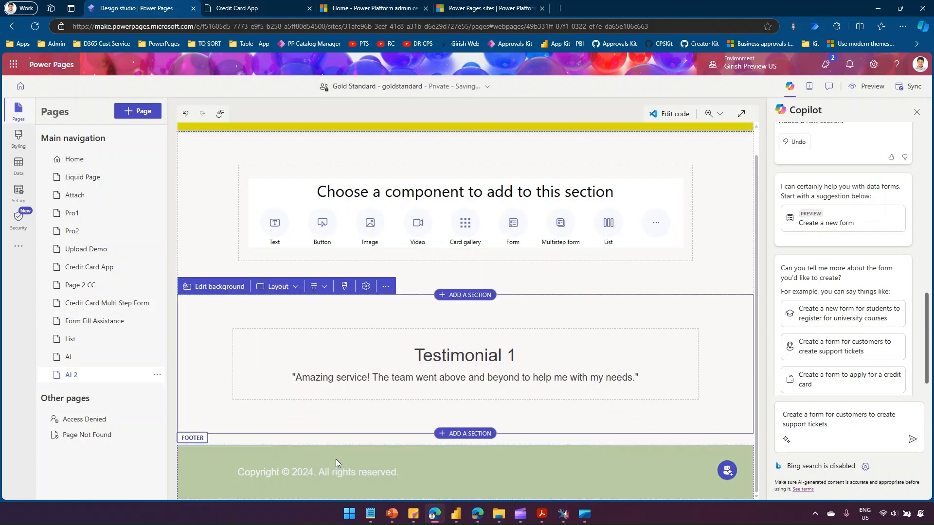
left_click(912, 440)
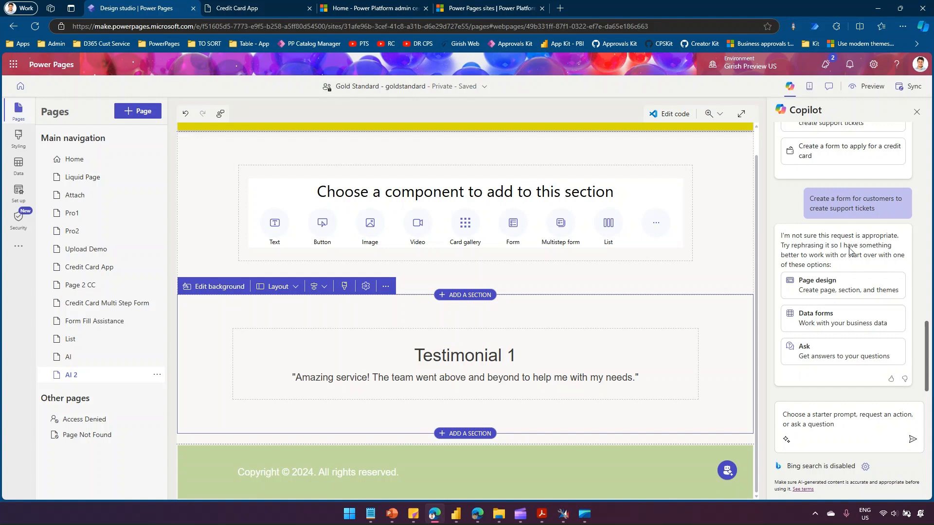
Have Copilot create a new form for students to register for university courses, based on a new table
left_click(848, 323)
left_click(845, 352)
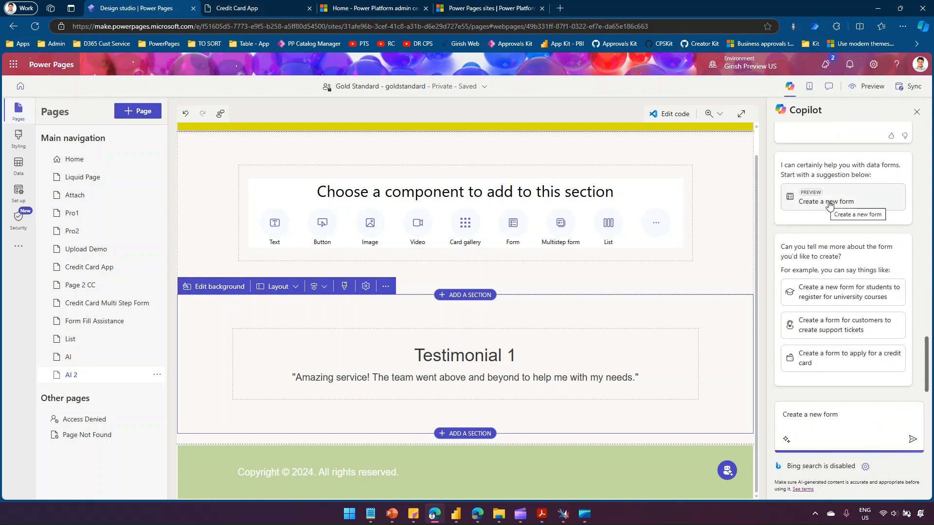
left_click(822, 292)
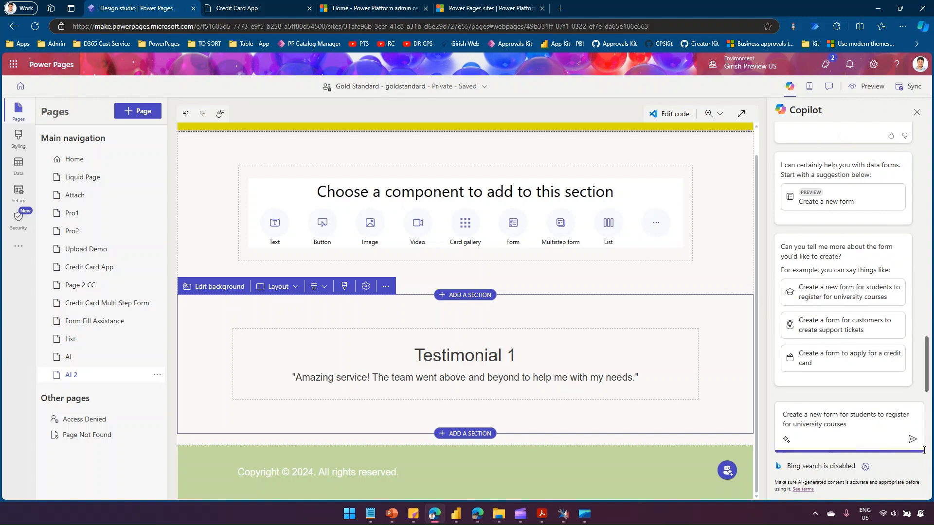
left_click(913, 440)
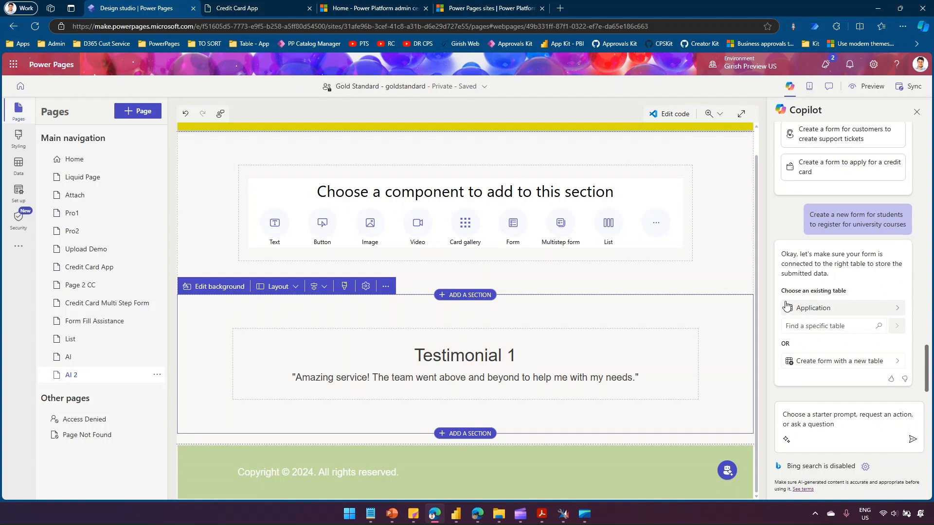
left_click(794, 327)
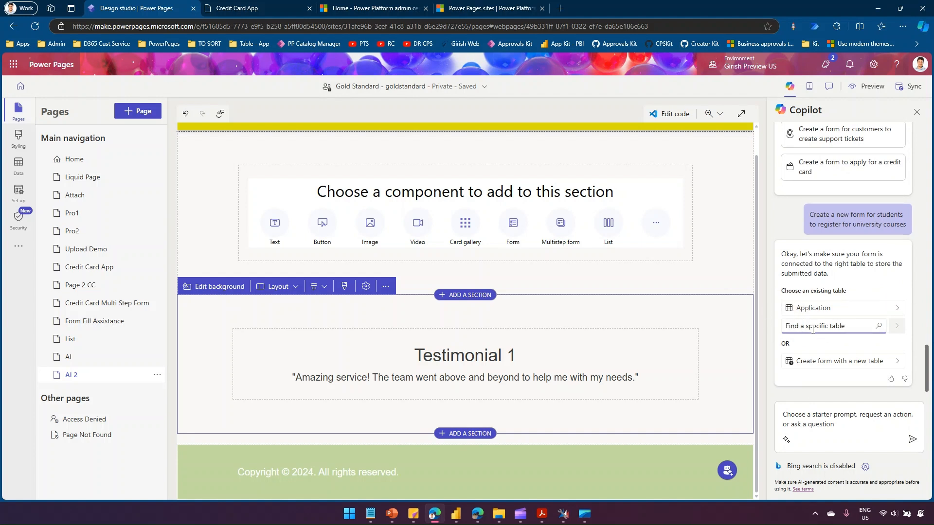
left_click(888, 362)
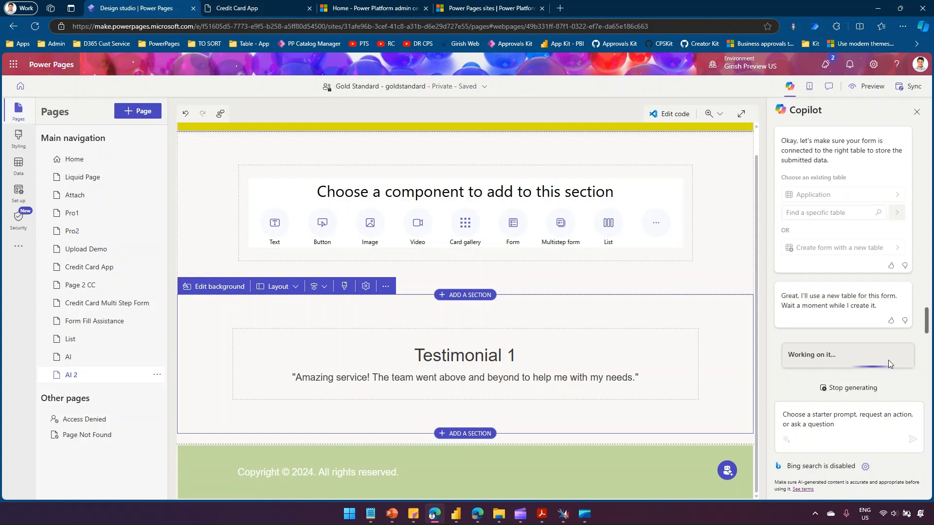